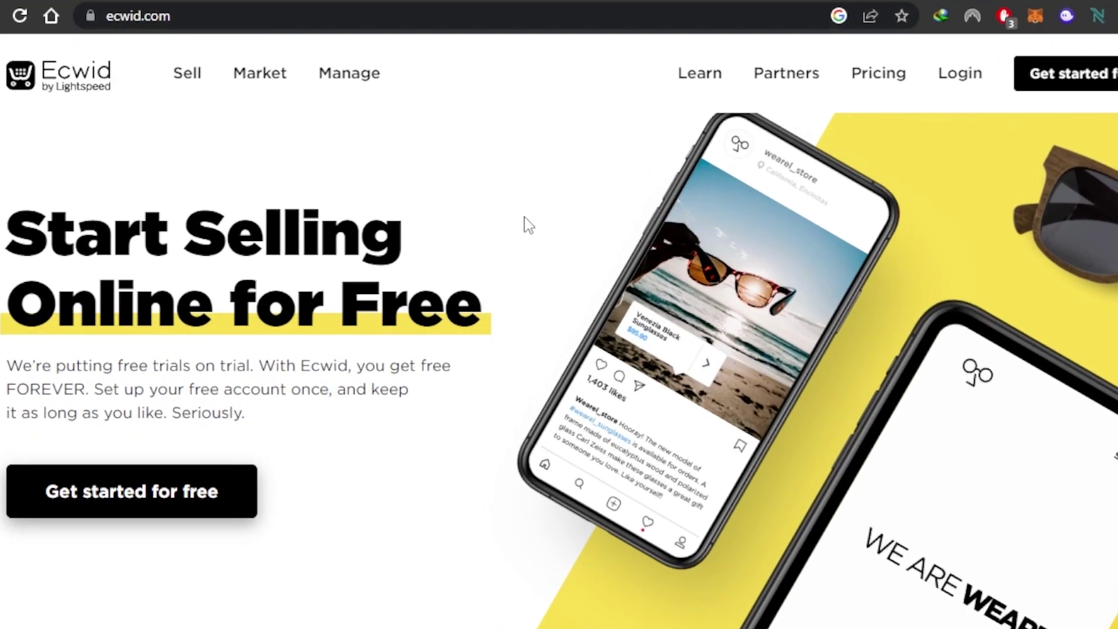
- Browse the Ecwid home page to its end, then start the free account sign-up
scroll(527, 224, "down", 10)
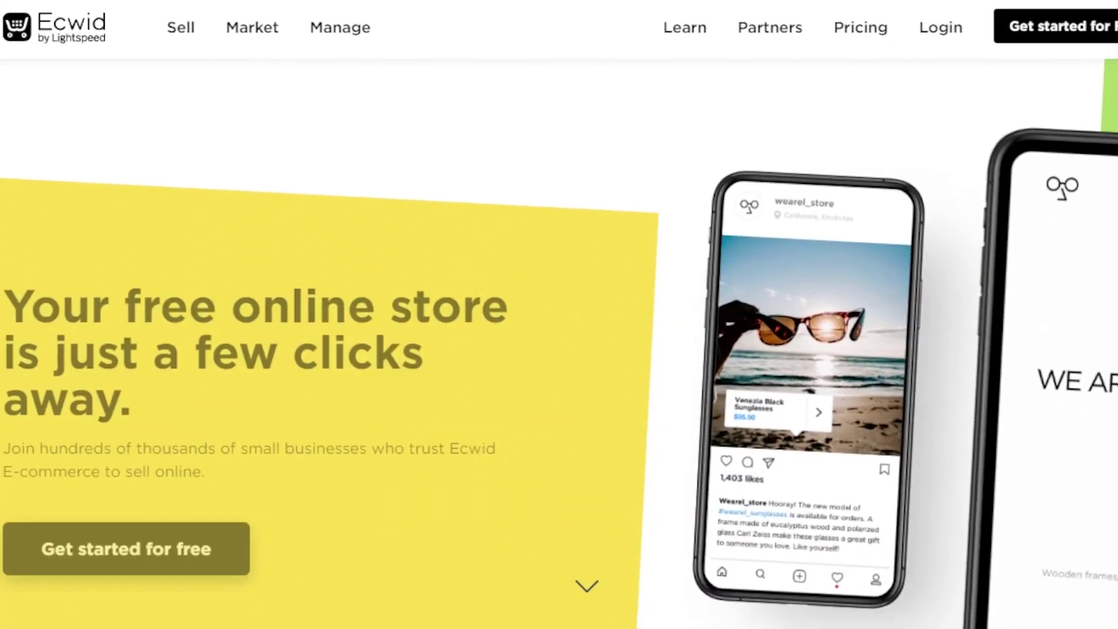
scroll(560, 343, "down", 3)
scroll(559, 344, "down", 10)
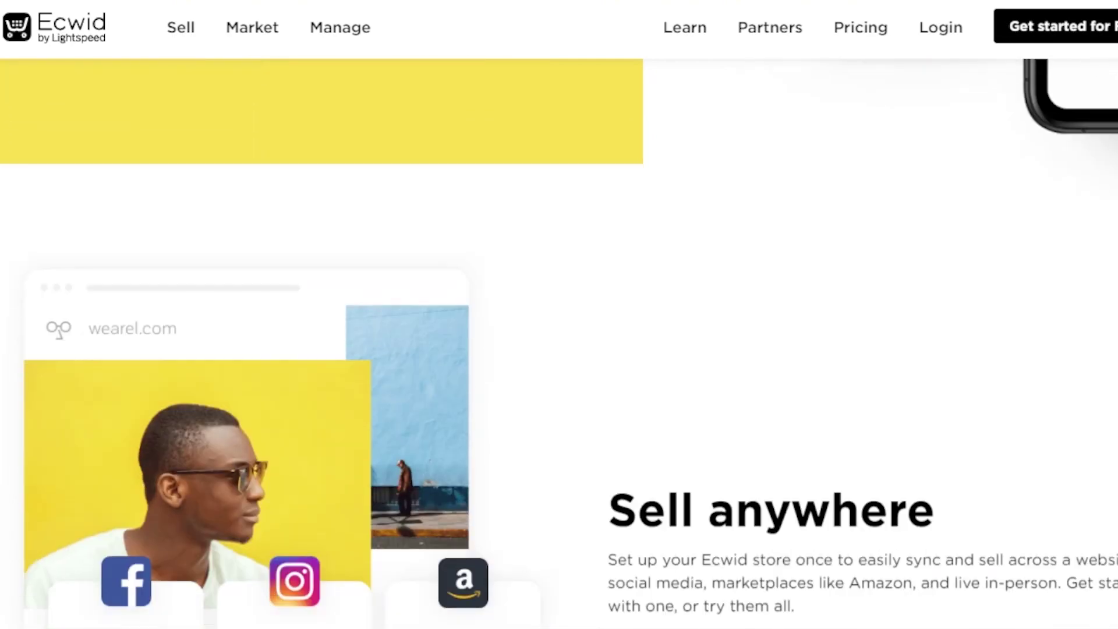
scroll(559, 344, "down", 15)
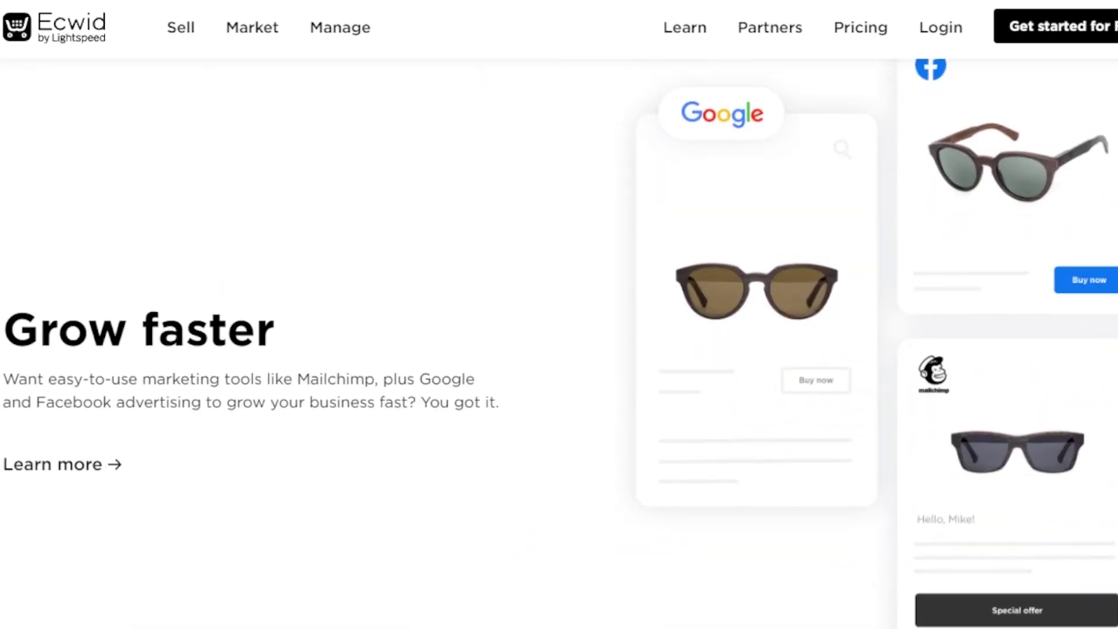
scroll(559, 344, "down", 17)
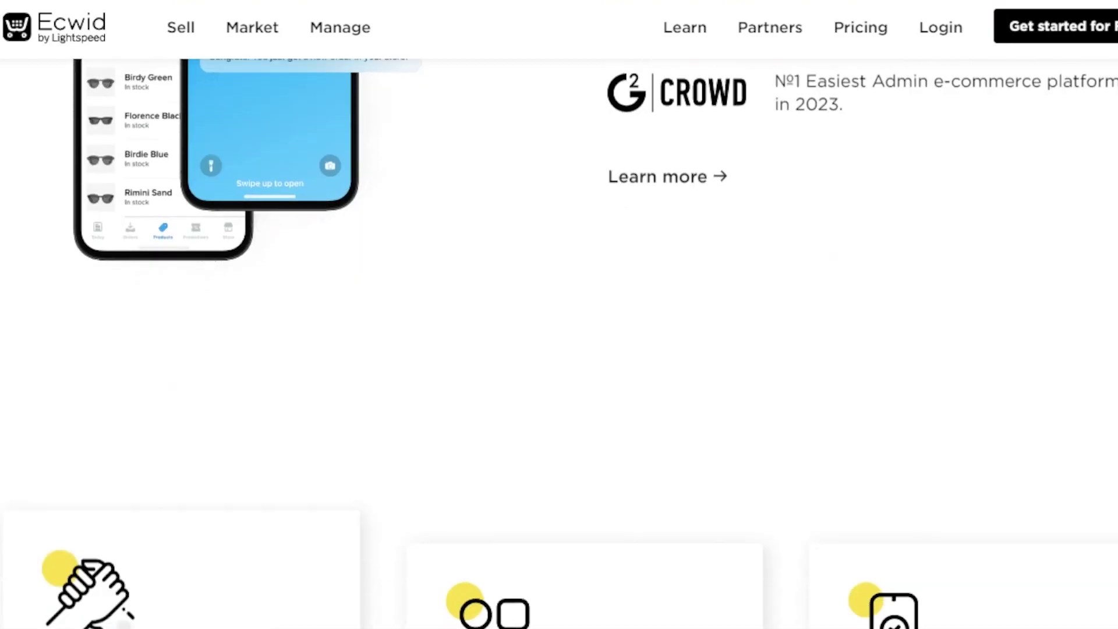
scroll(559, 344, "down", 8)
scroll(560, 343, "up", 20)
scroll(559, 343, "up", 10)
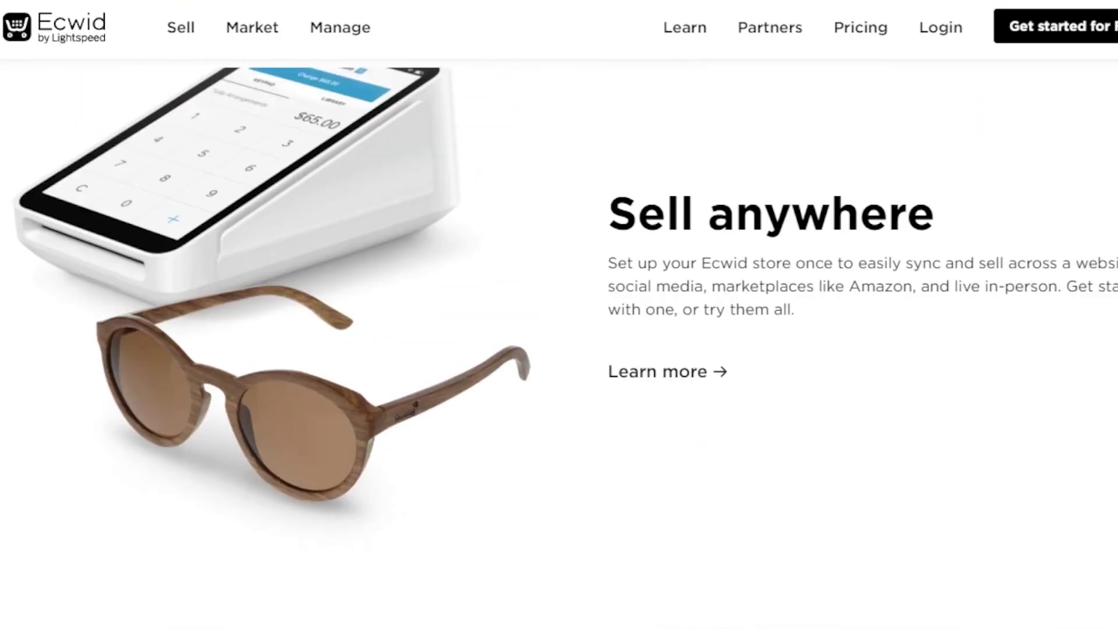
key("End")
scroll(560, 344, "up", 4)
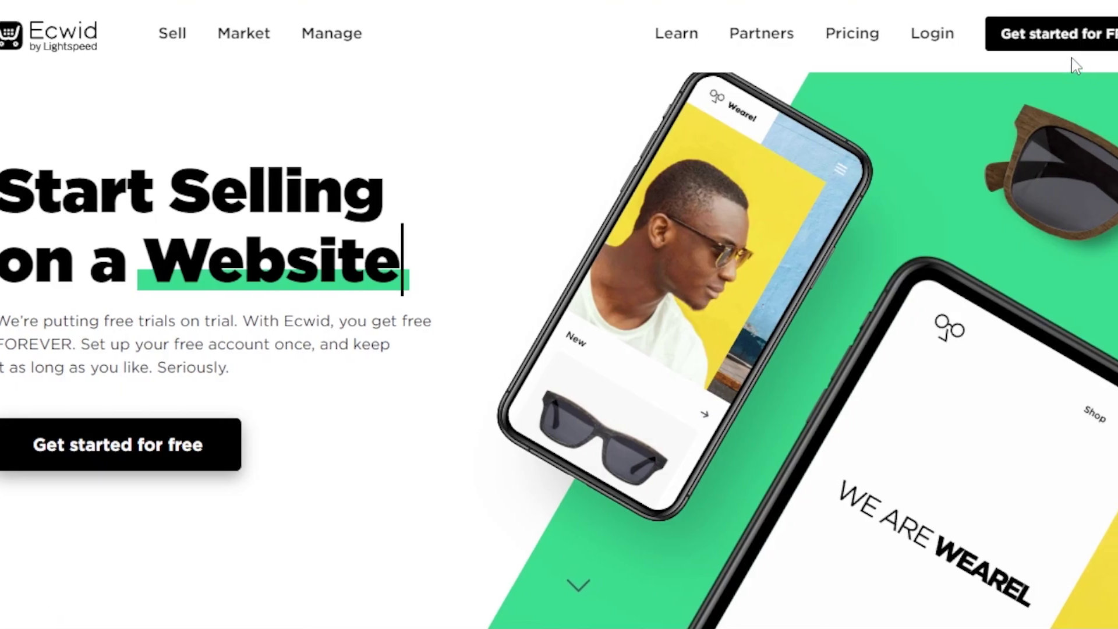
left_click(1078, 35)
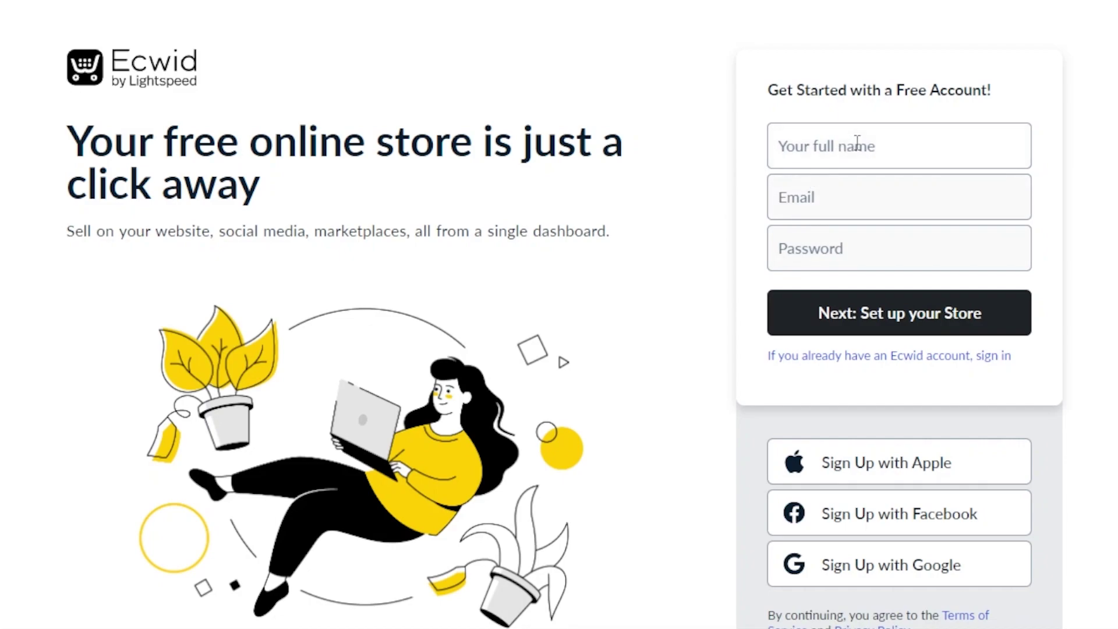
scroll(559, 314, "down", 1)
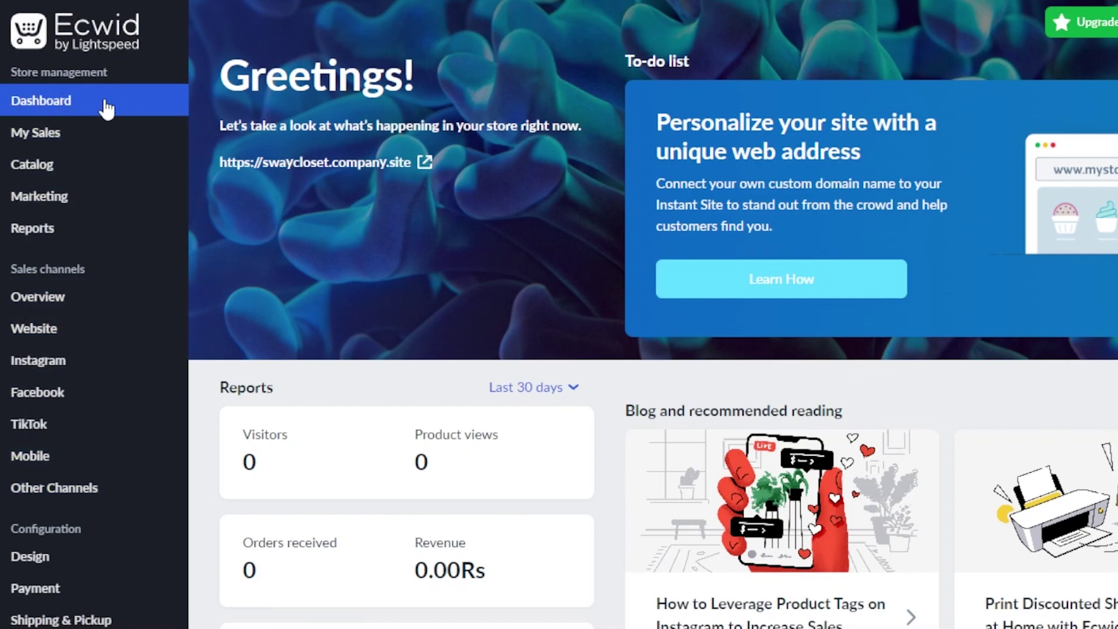
mouse_move(68, 145)
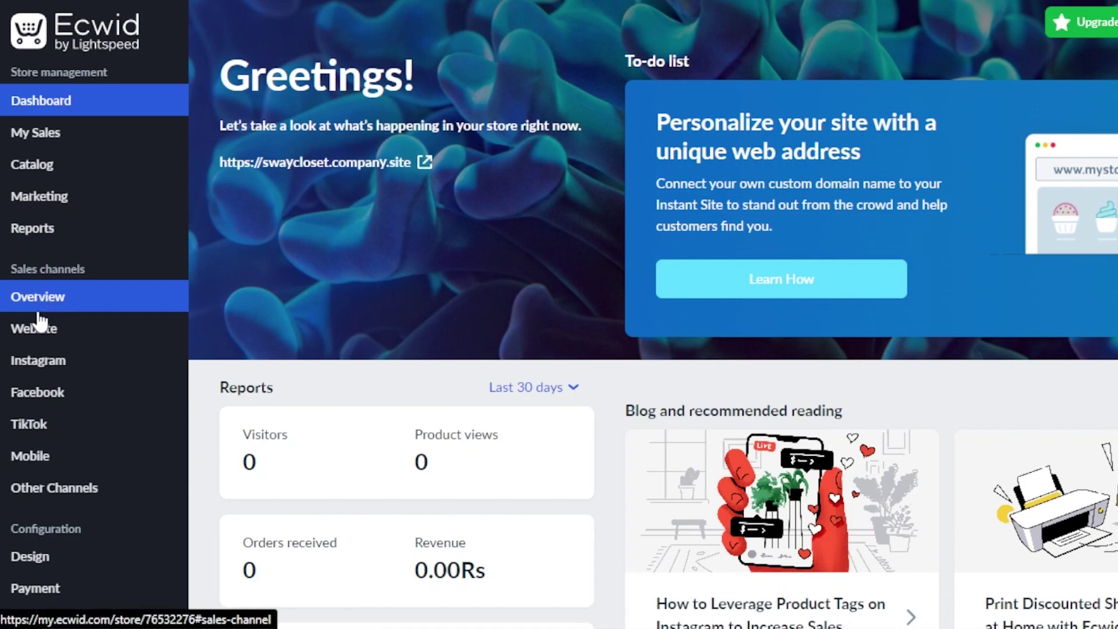
mouse_move(38, 334)
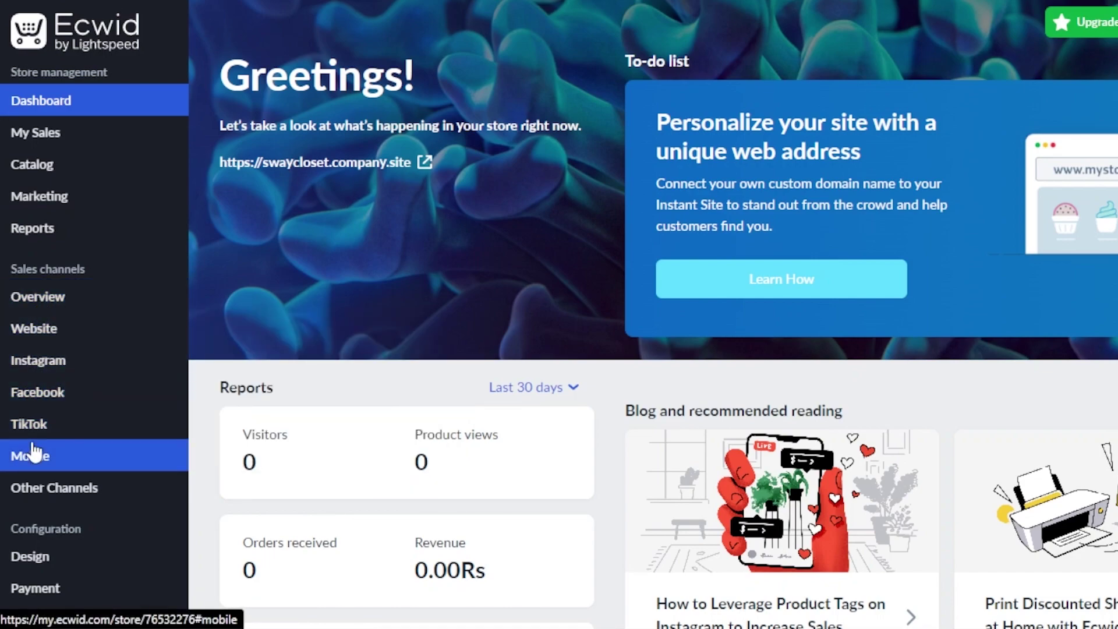
mouse_move(27, 491)
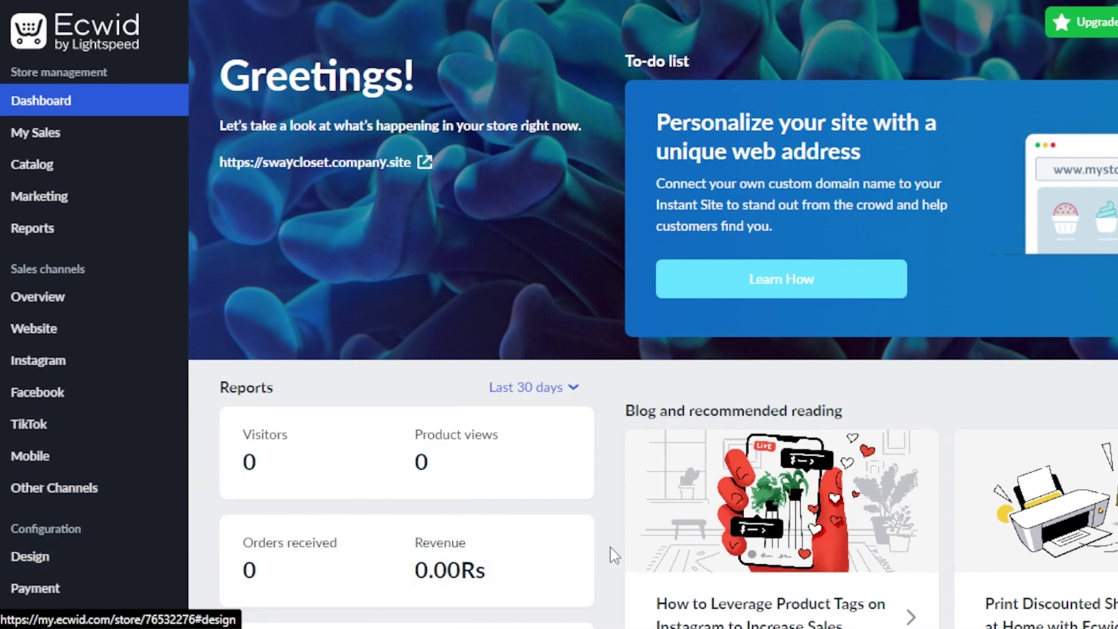
scroll(653, 314, "down", 3)
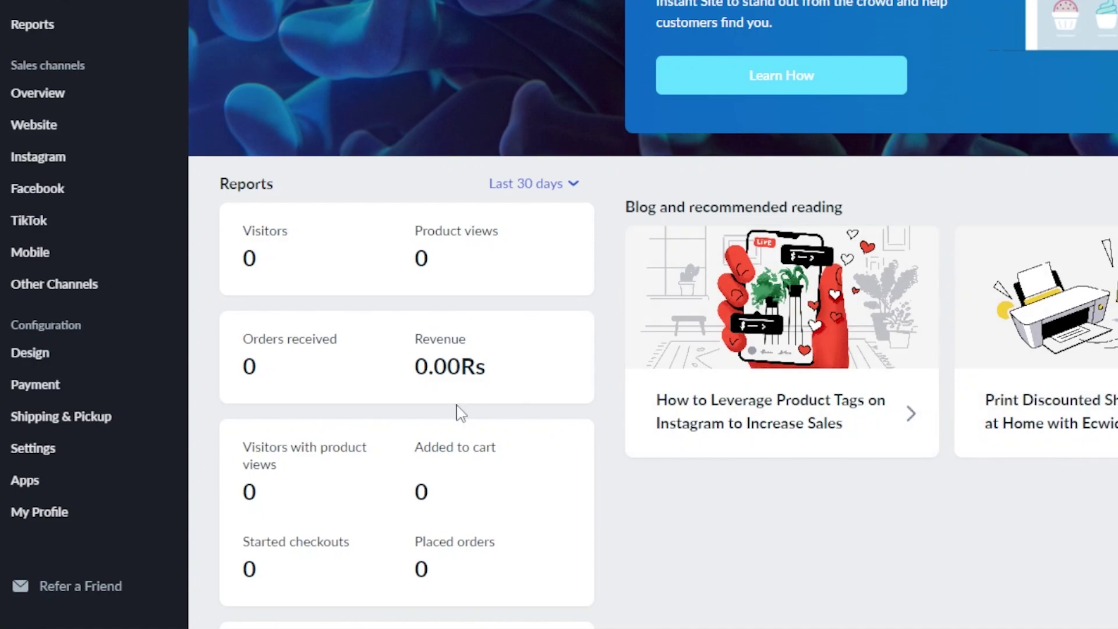
mouse_move(70, 492)
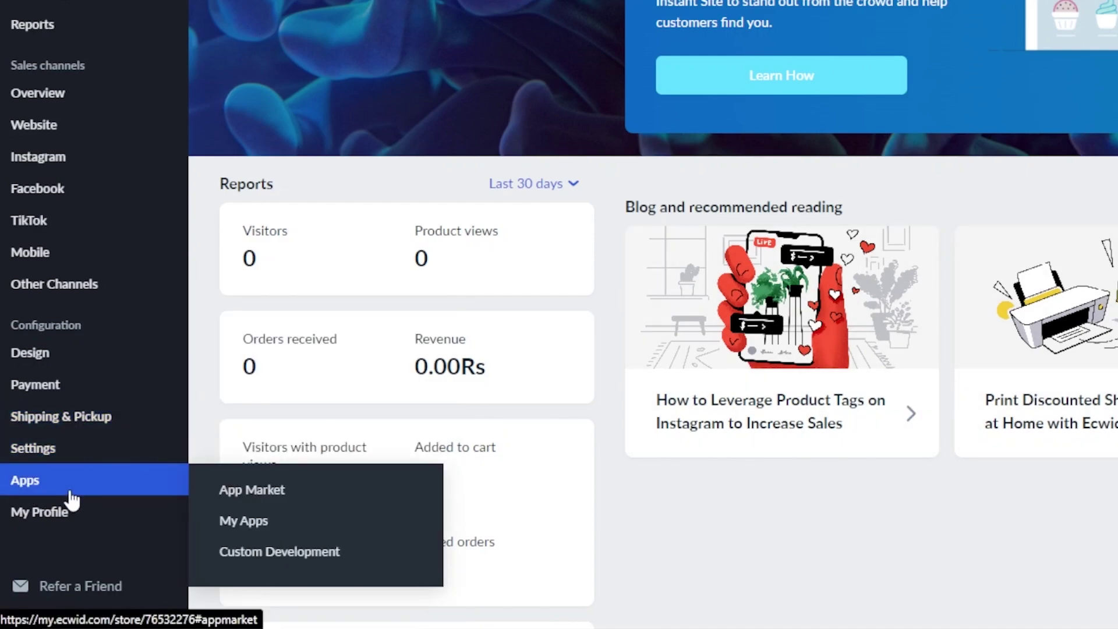
mouse_move(58, 448)
scroll(58, 448, "up", 3)
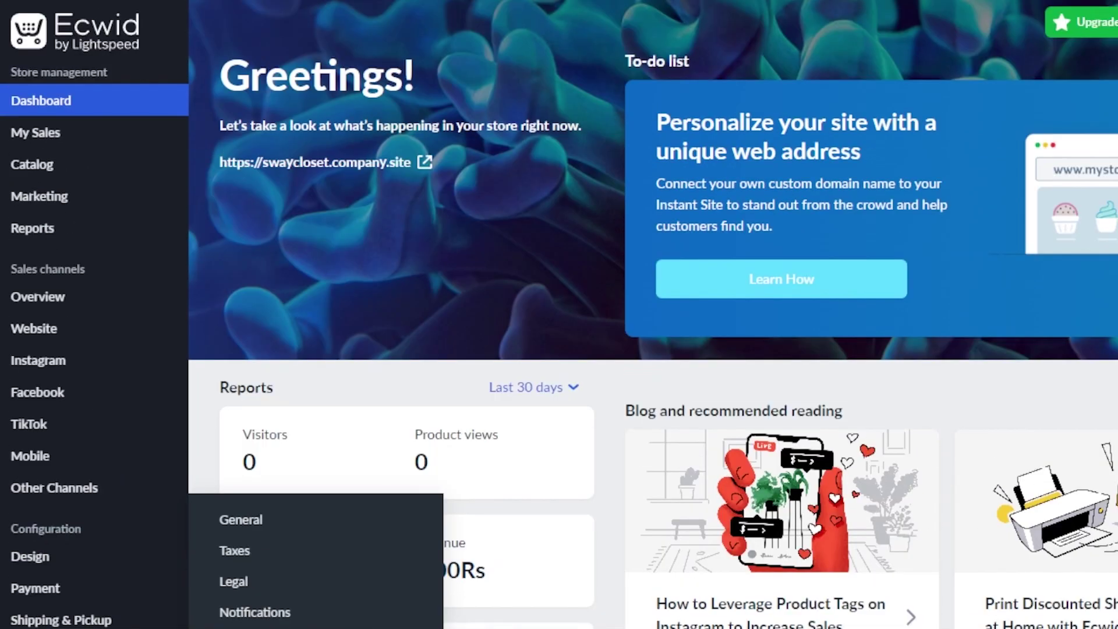
scroll(559, 315, "down", 5)
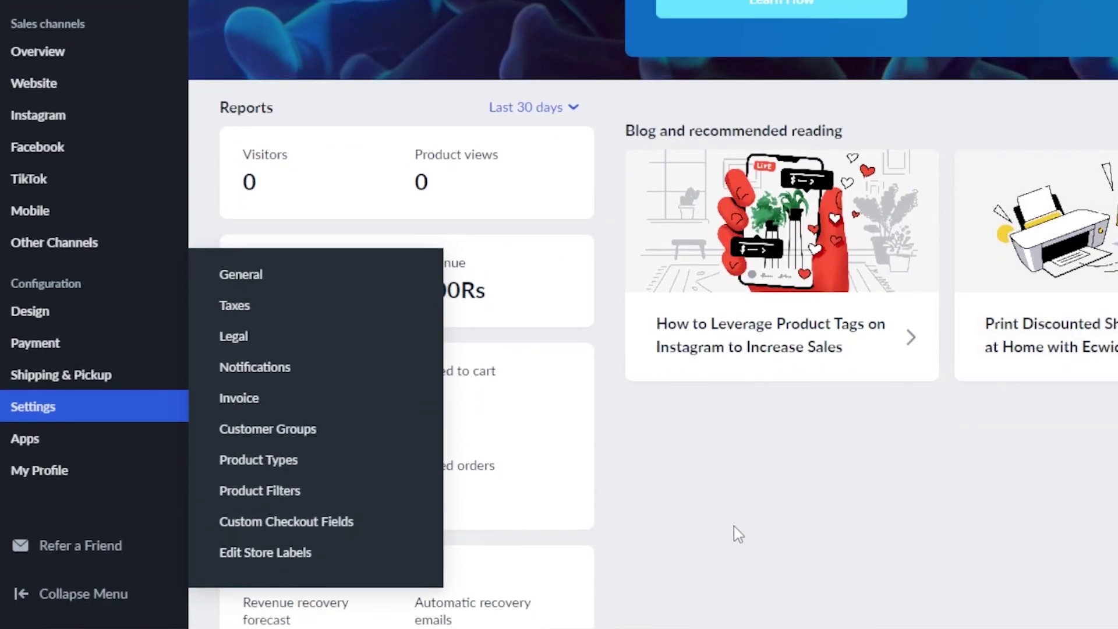
scroll(560, 315, "up", 5)
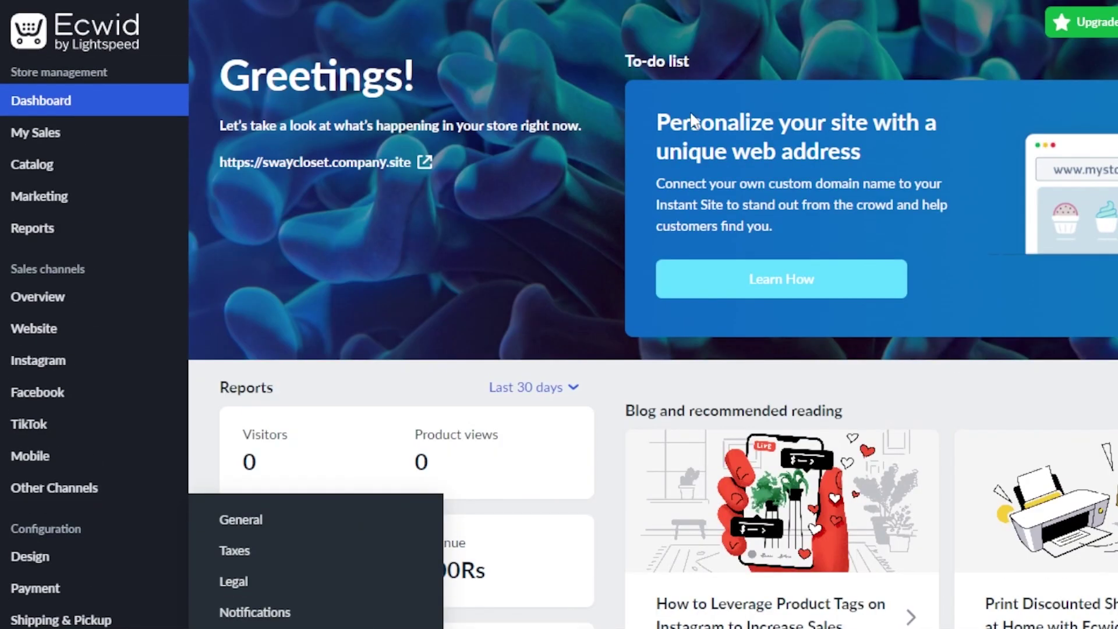
left_click(56, 300)
- Open the Instant Site editor from the Website sales channel page
left_click(33, 332)
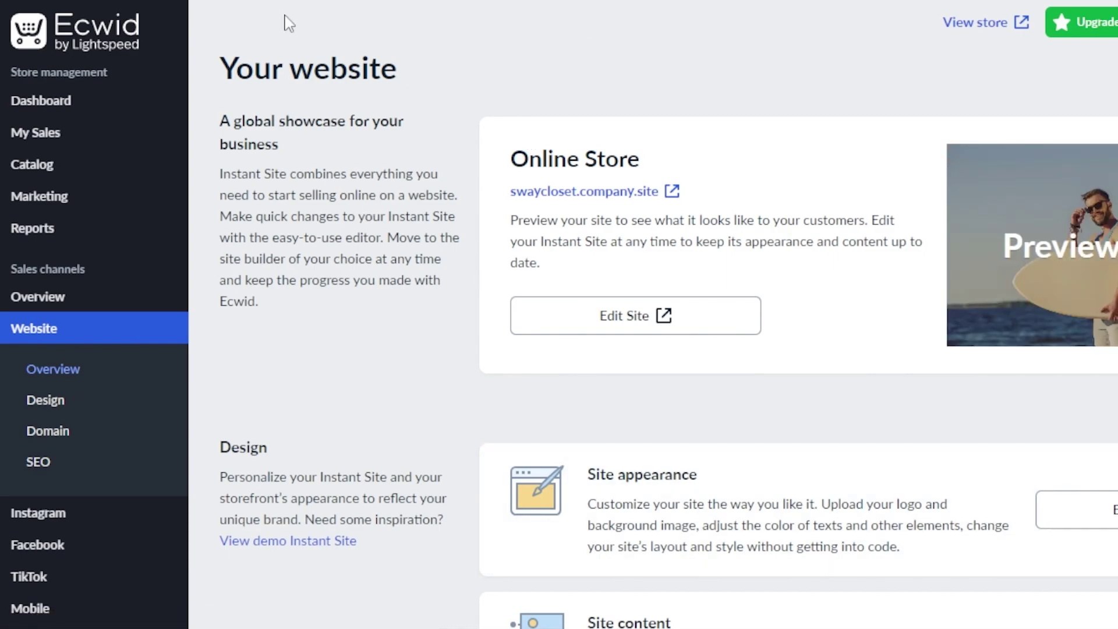
left_click(627, 319)
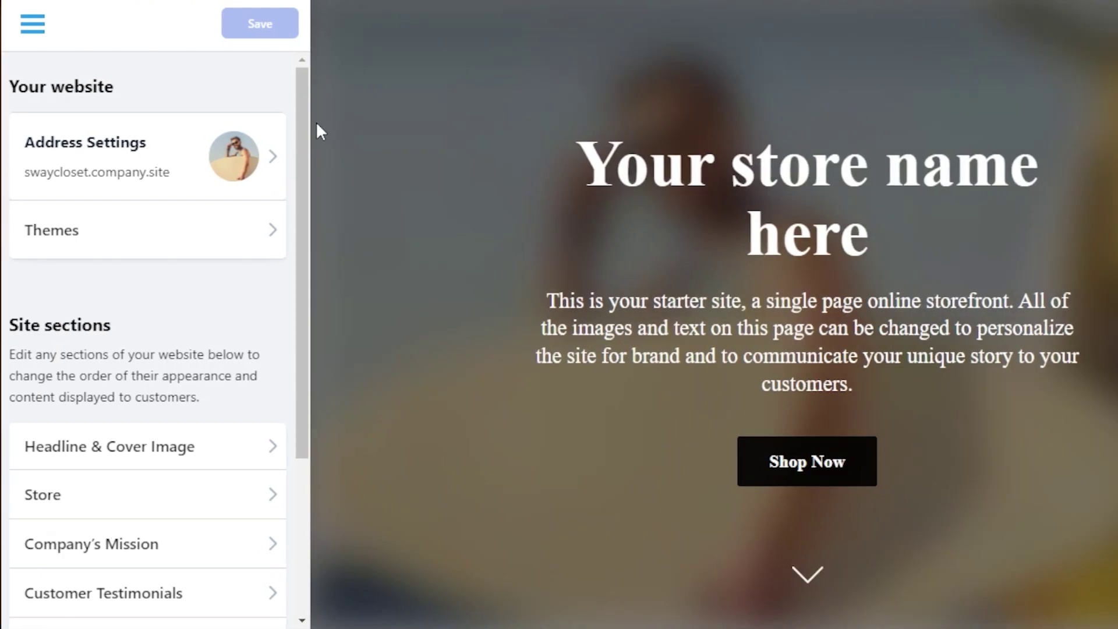
scroll(302, 326, "down", 4)
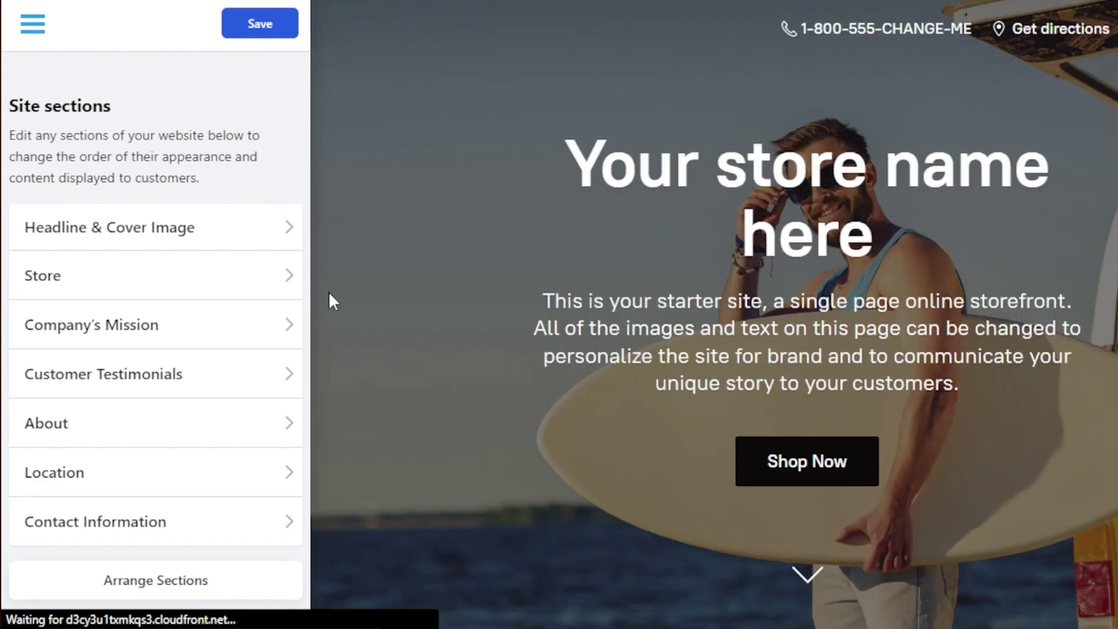
- Replace the Headline & Cover Image headline with 'MY SWAY CLOSET' and return to sections
left_click(154, 232)
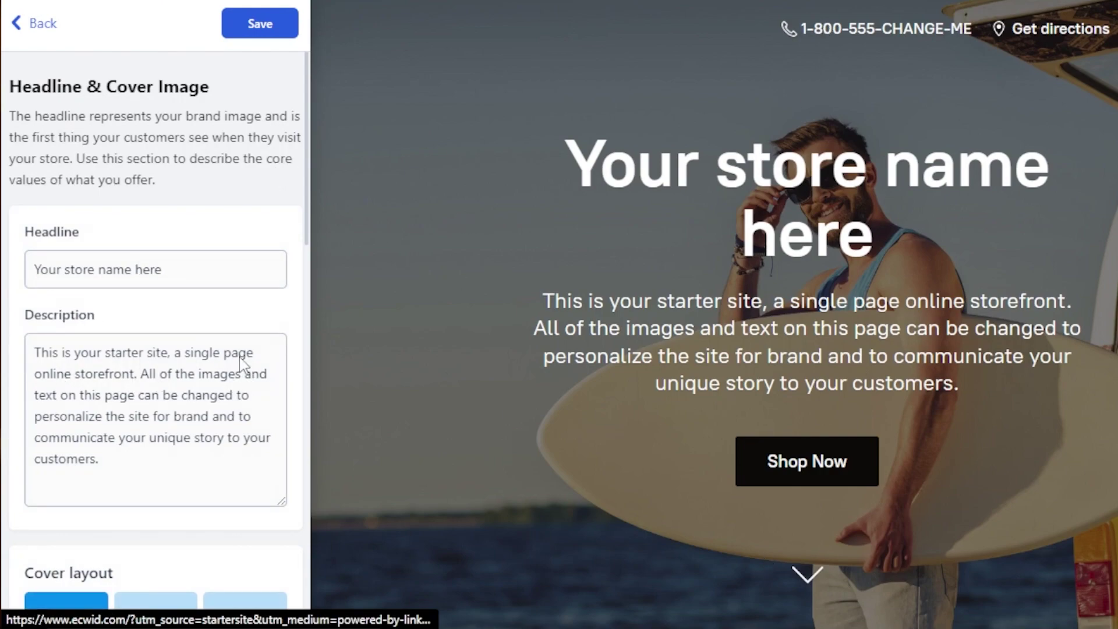
left_click(177, 261)
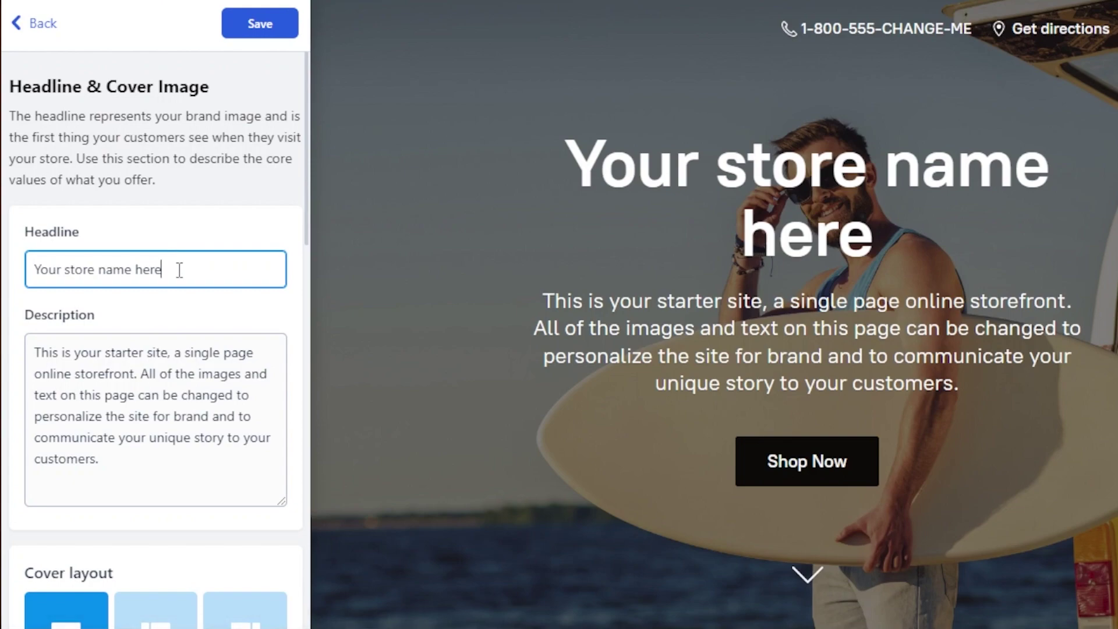
key("BackSpace")
key("BackSpace")
key("BackSpace")
key("BackSpace")
key("BackSpace")
key("BackSpace")
key("BackSpace")
key("BackSpace")
key("BackSpace")
key("BackSpace")
key("BackSpace")
key("BackSpace")
key("BackSpace")
key("BackSpace")
key("BackSpace")
key("BackSpace")
key("BackSpace")
key("BackSpace")
key("BackSpace")
key("BackSpace")
type("MY SWAY CLOSET")
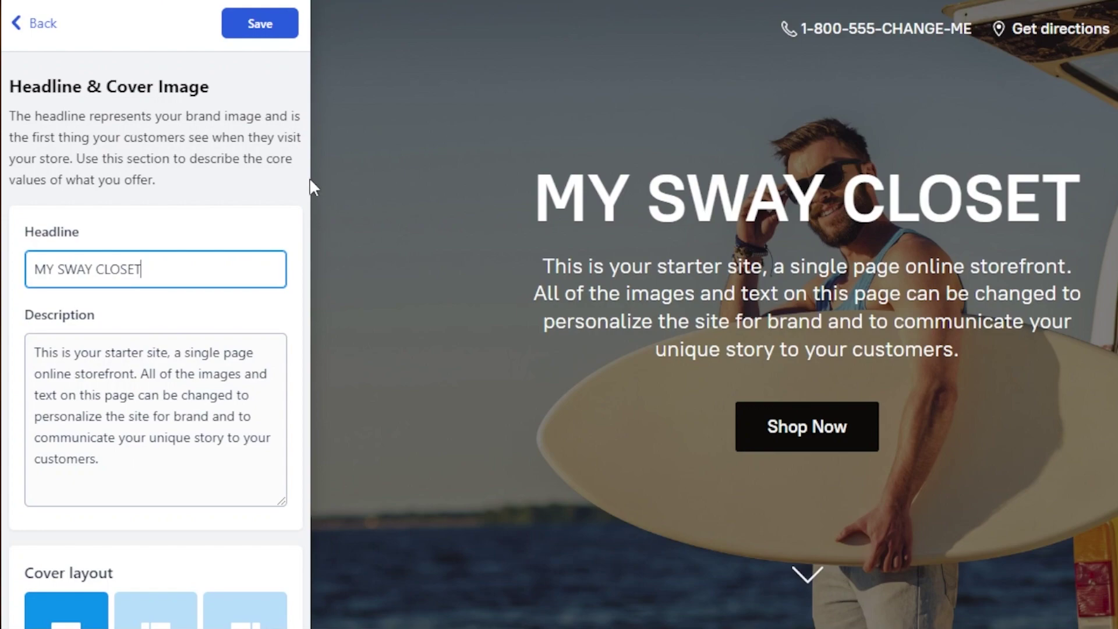
left_click(17, 25)
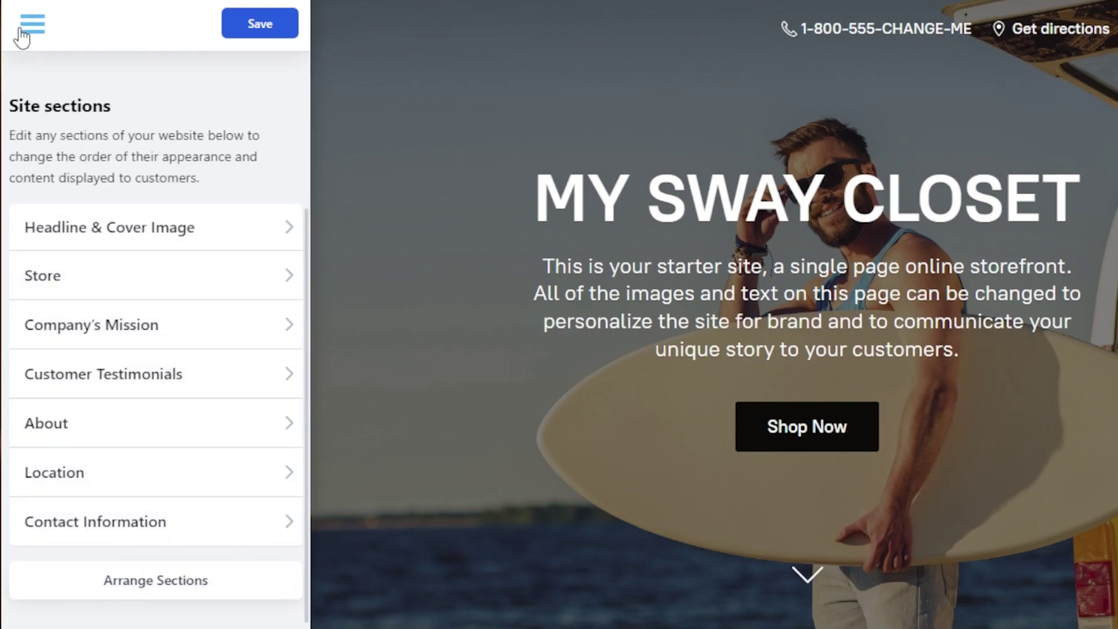
left_click(278, 282)
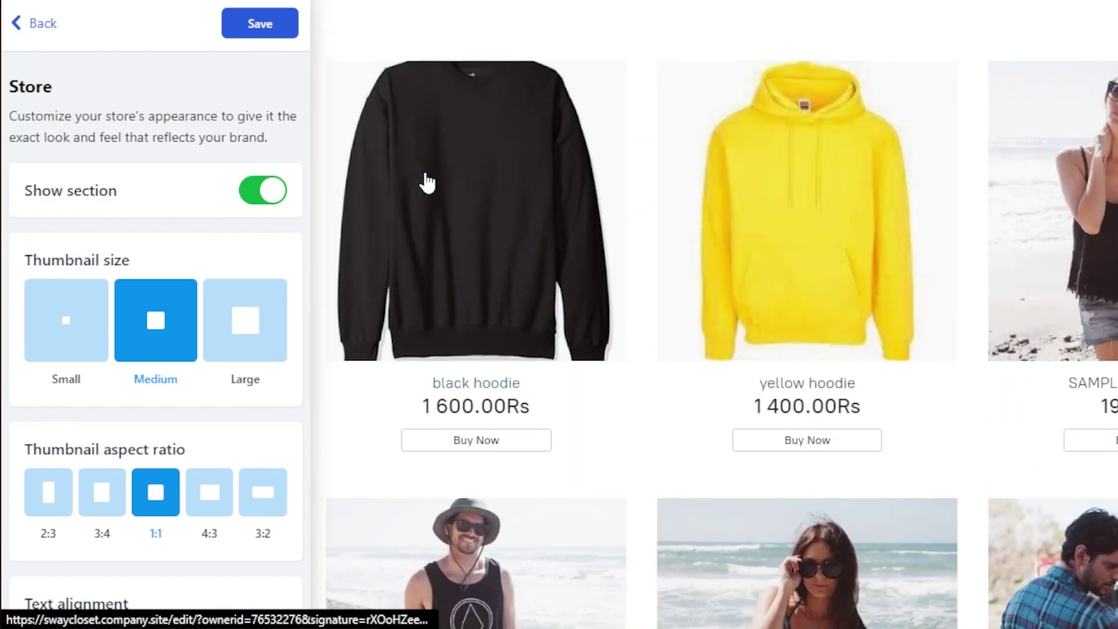
scroll(902, 333, "down", 20)
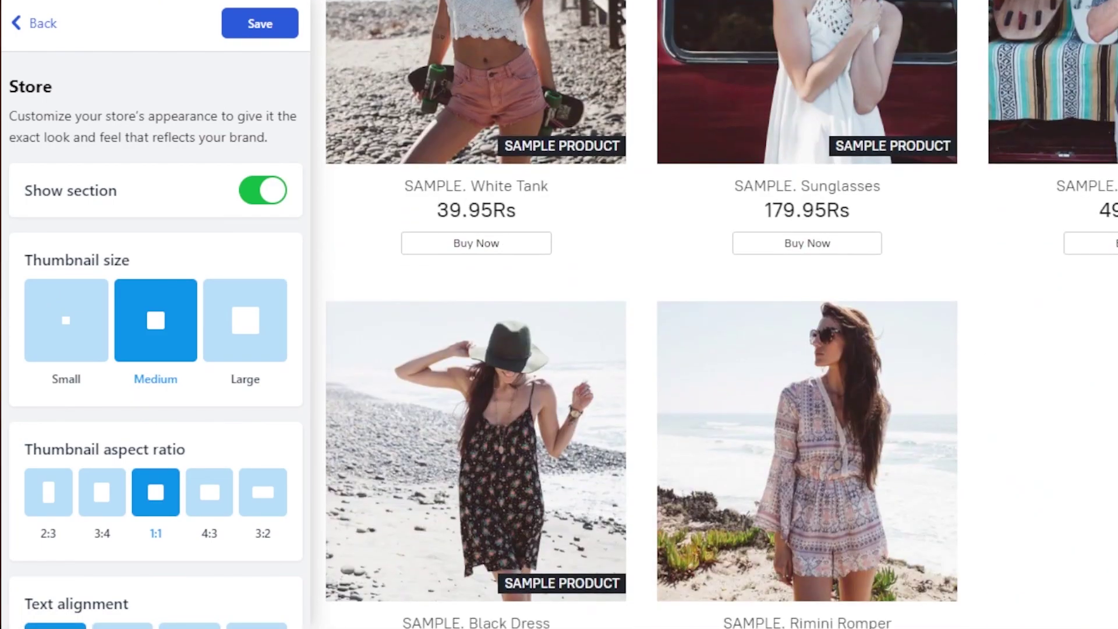
scroll(332, 282, "down", 15)
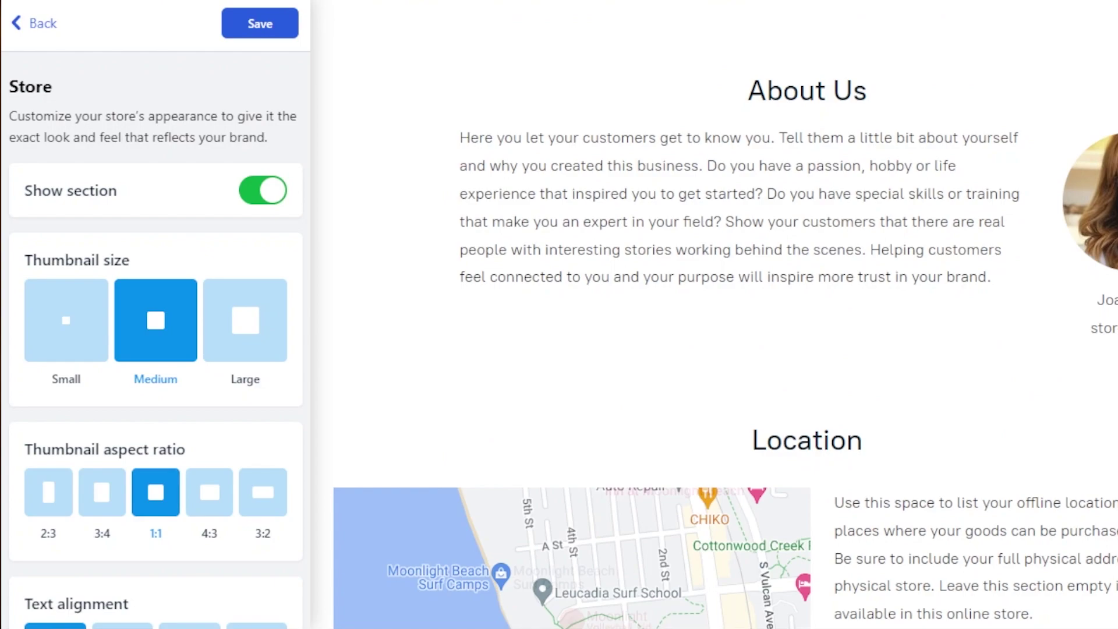
left_click(24, 33)
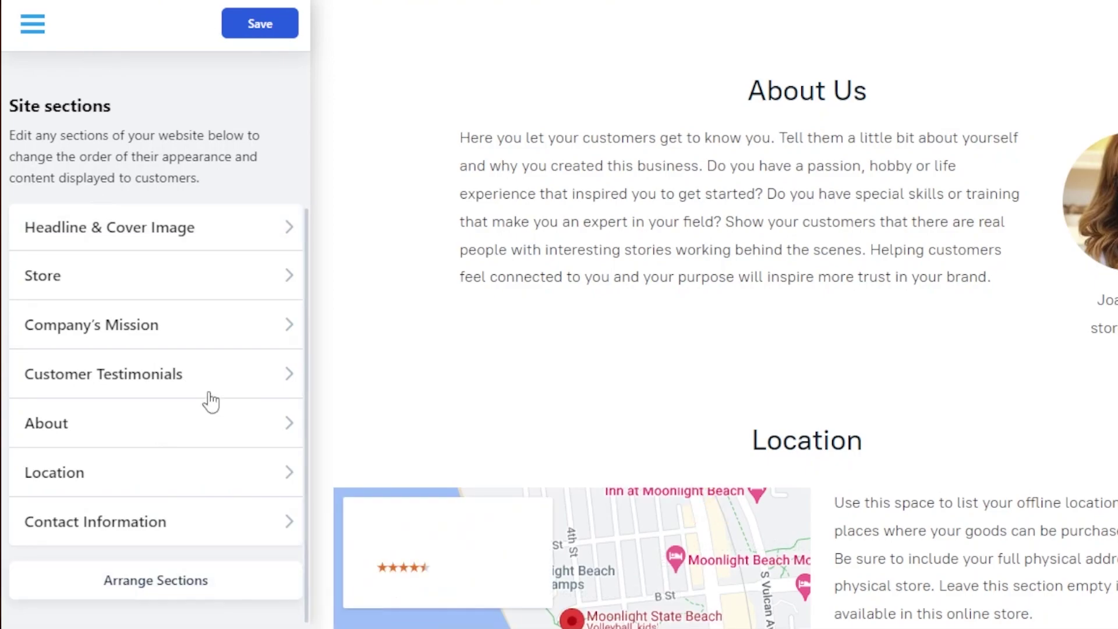
scroll(723, 315, "up", 15)
scroll(714, 315, "up", 10)
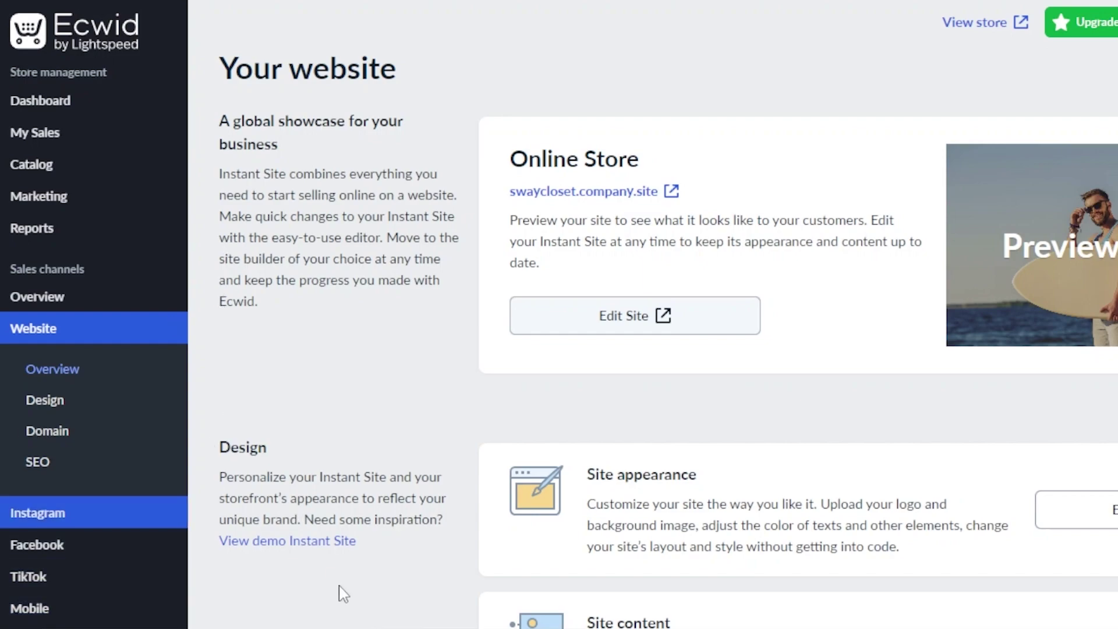
scroll(653, 315, "down", 5)
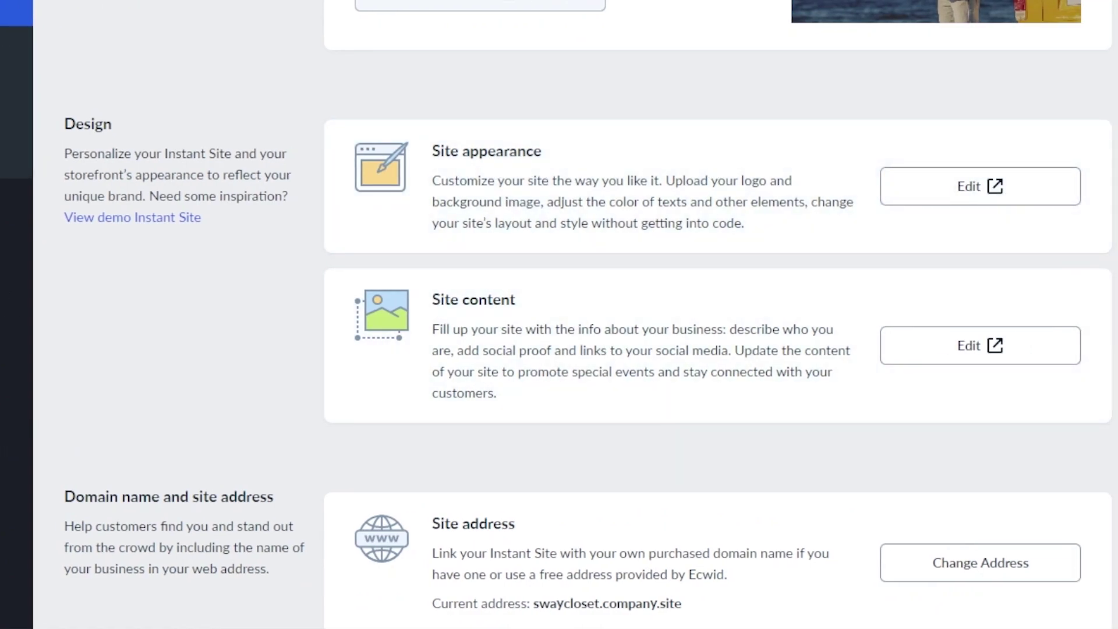
scroll(582, 315, "down", 5)
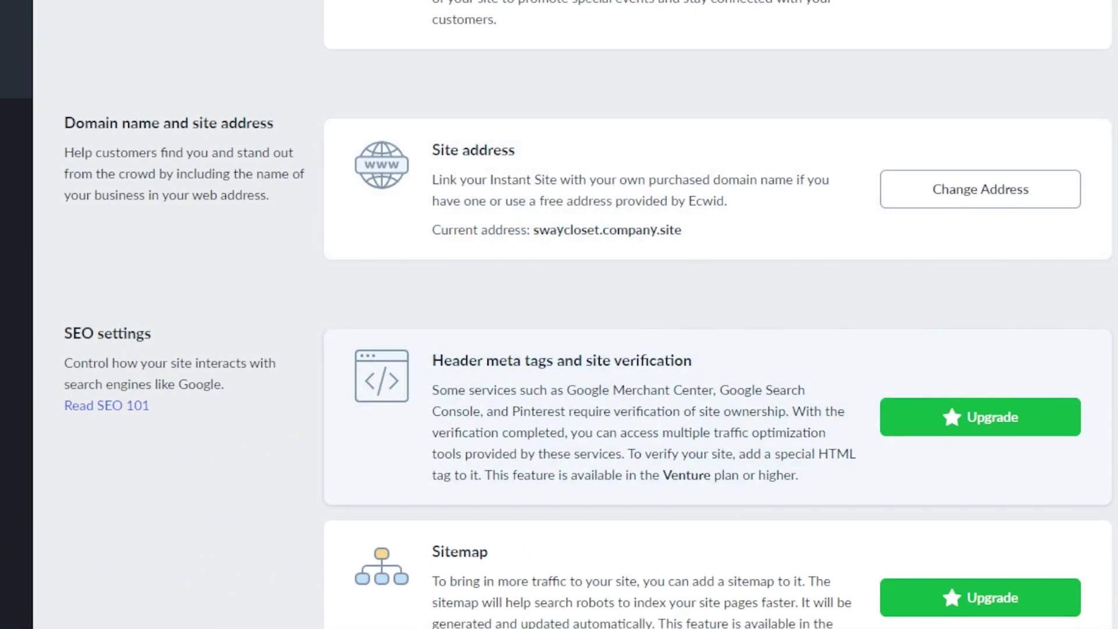
scroll(582, 314, "up", 10)
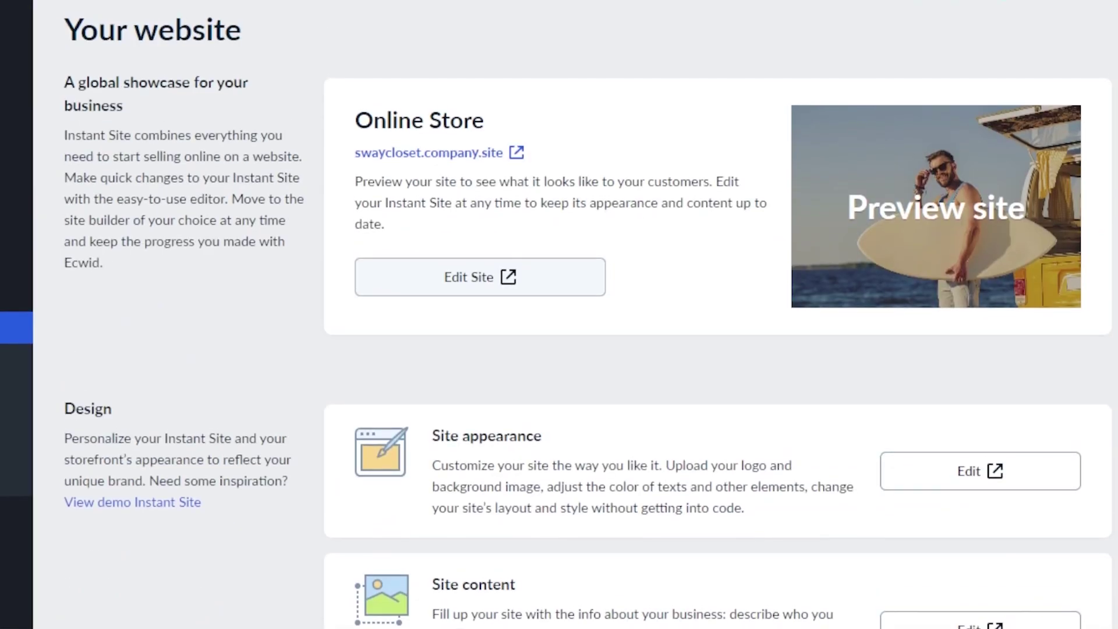
scroll(582, 315, "down", 15)
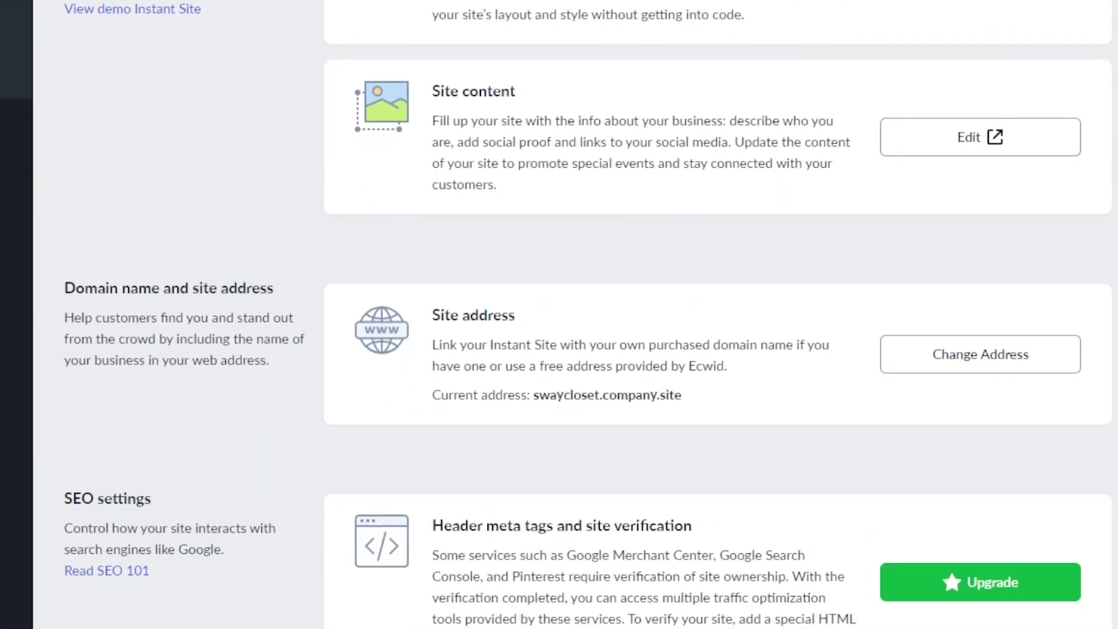
scroll(582, 315, "up", 10)
scroll(582, 314, "up", 2)
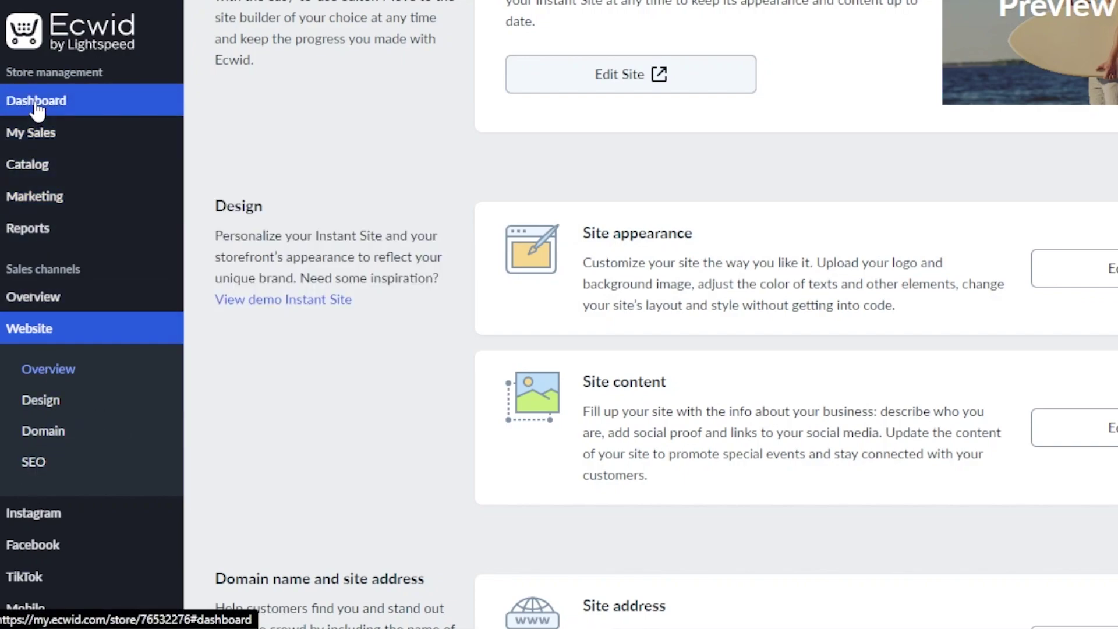
- Go to Catalog > Products and begin a new blank product
mouse_move(34, 135)
scroll(29, 116, "up", 5)
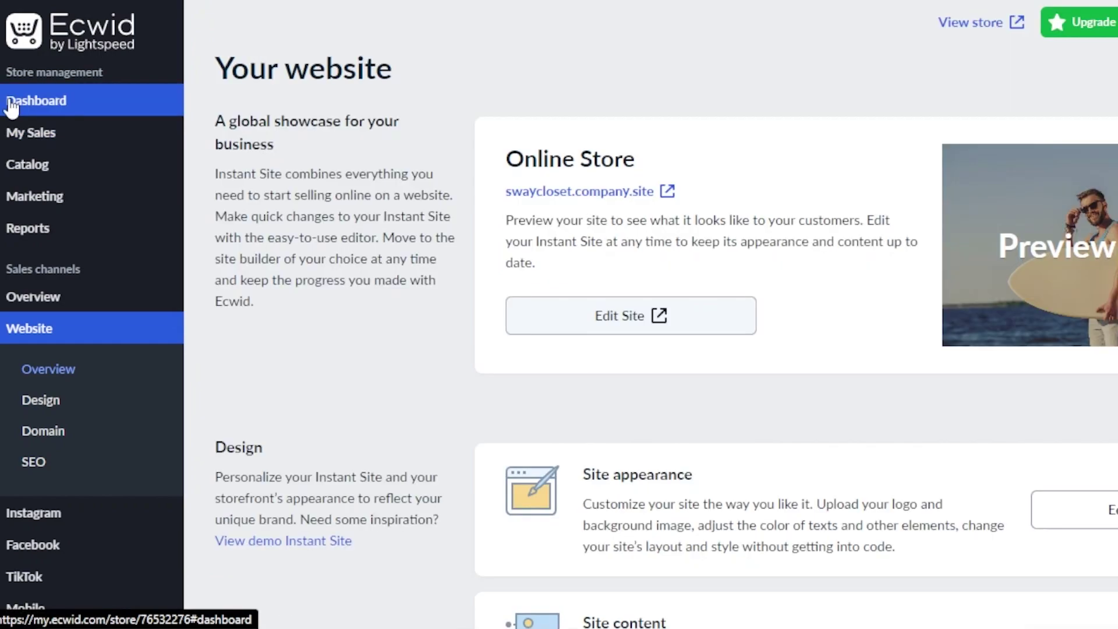
mouse_move(22, 174)
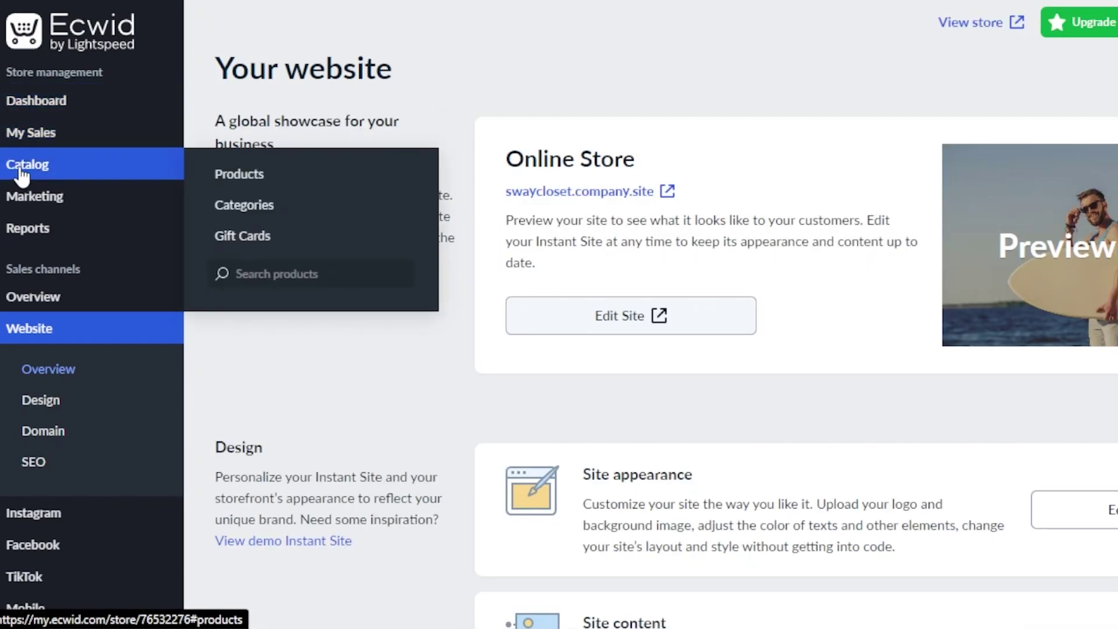
left_click(258, 178)
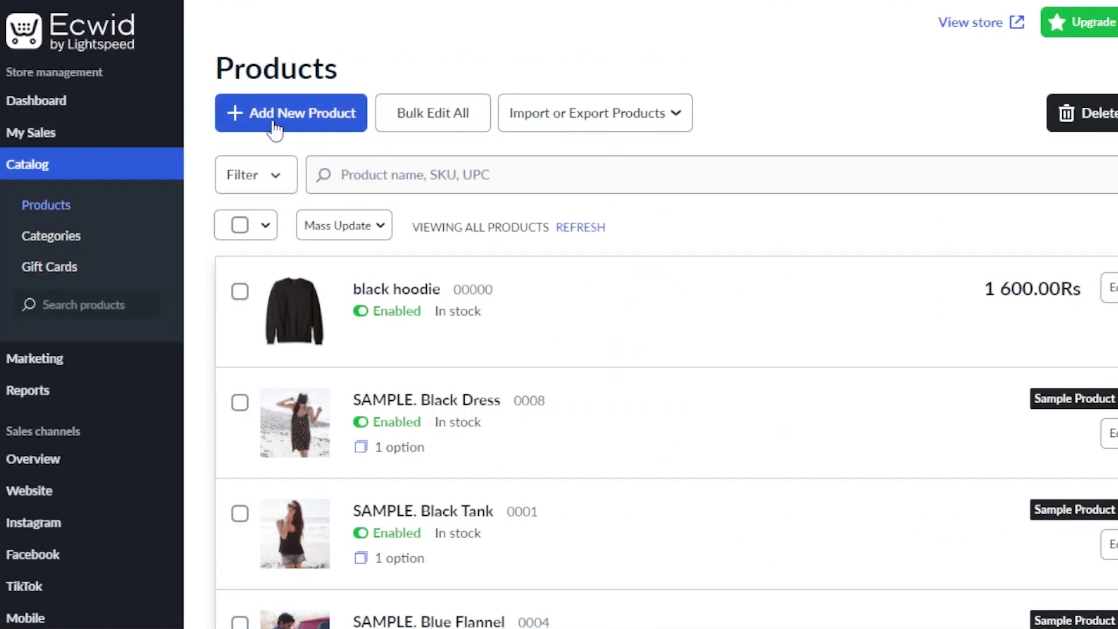
left_click(315, 114)
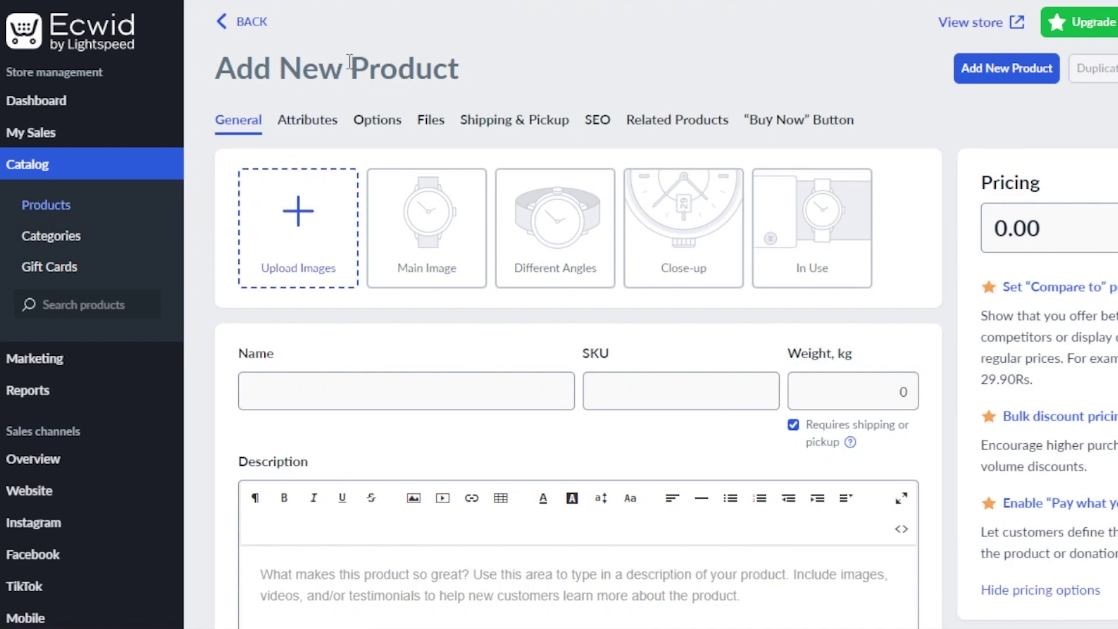
- Upload the wall-art picture and enter 'Digital Wall art' as the product name
left_click(304, 230)
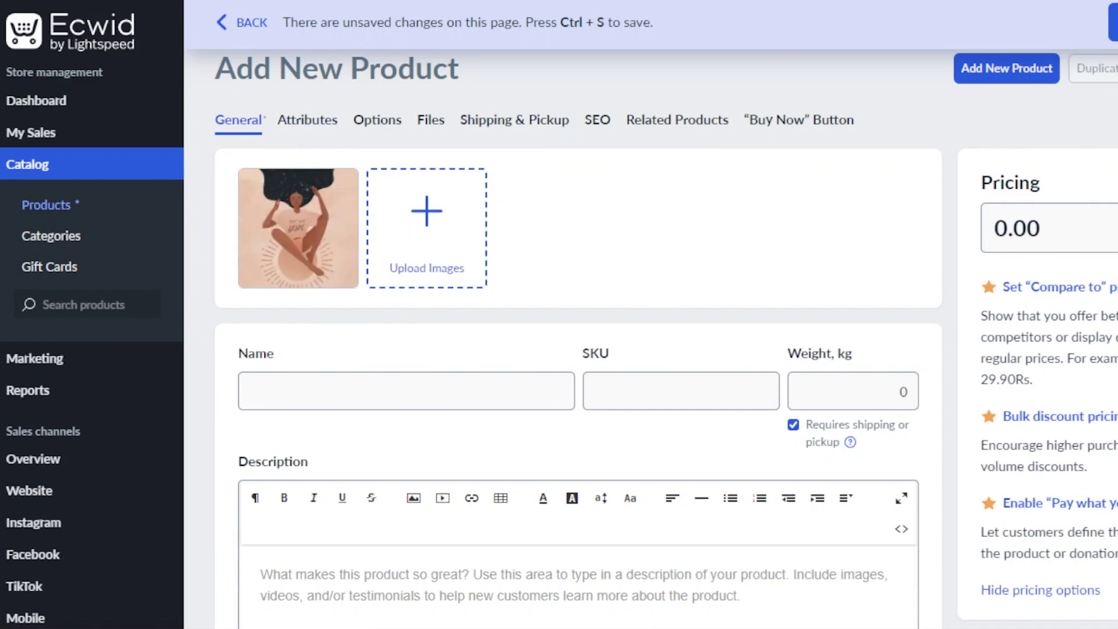
scroll(578, 349, "down", 4)
left_click(428, 168)
type("D")
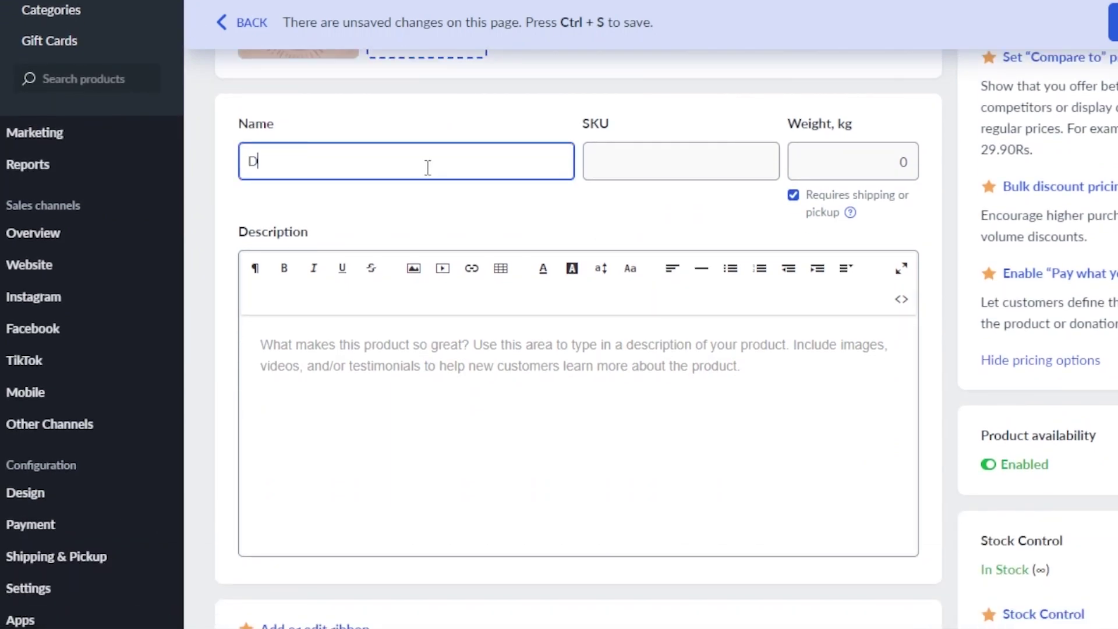
type("igital Wall art")
left_click(662, 168)
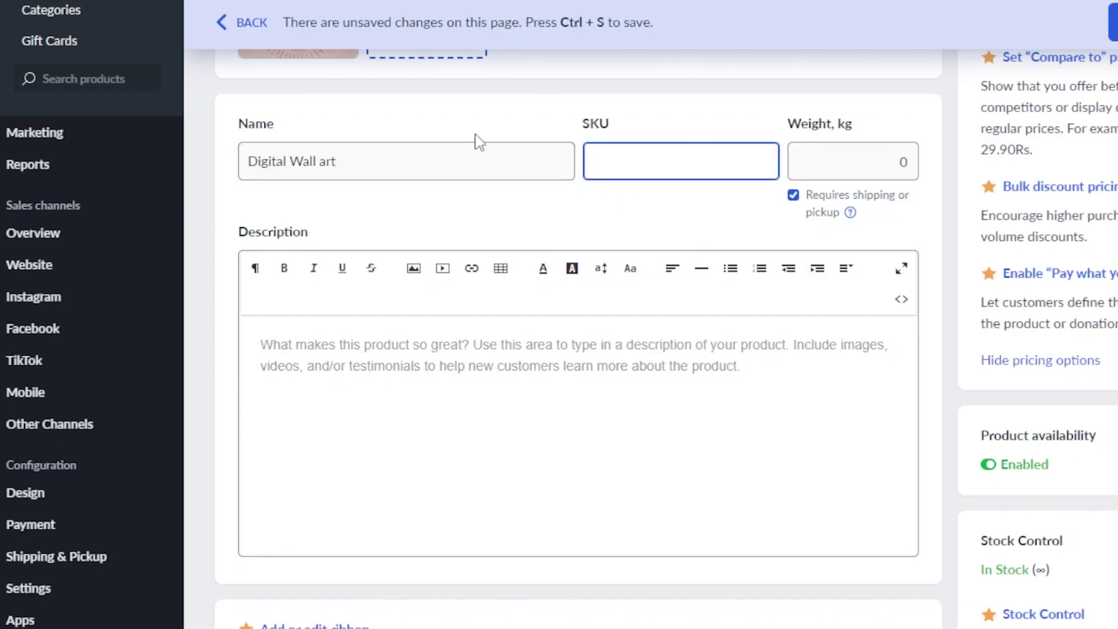
scroll(560, 315, "down", 3)
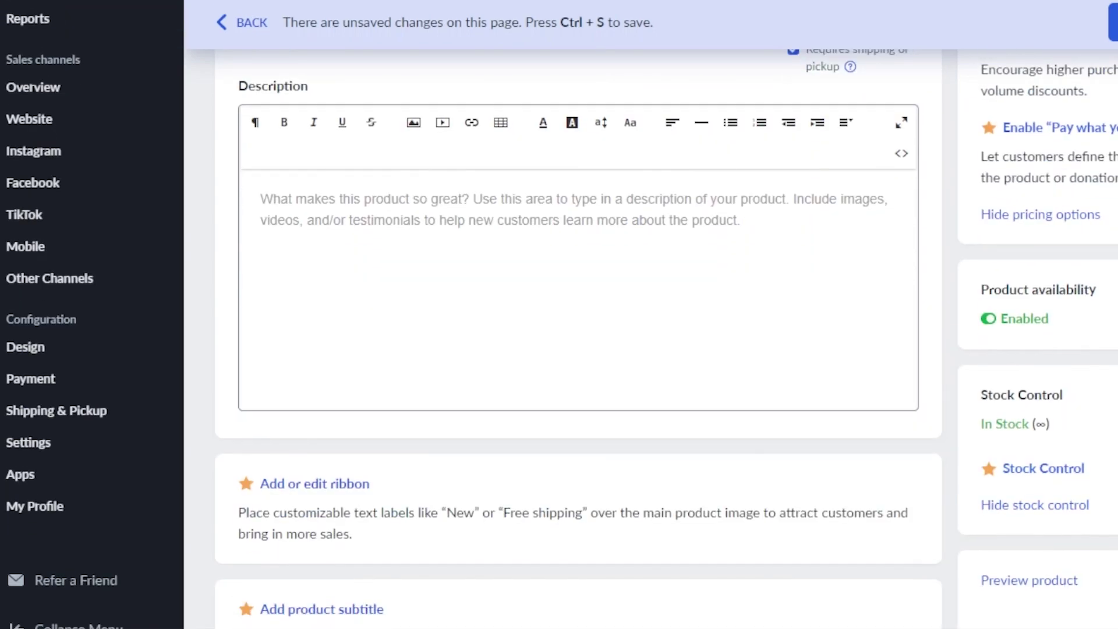
scroll(559, 314, "down", 2)
scroll(559, 314, "up", 5)
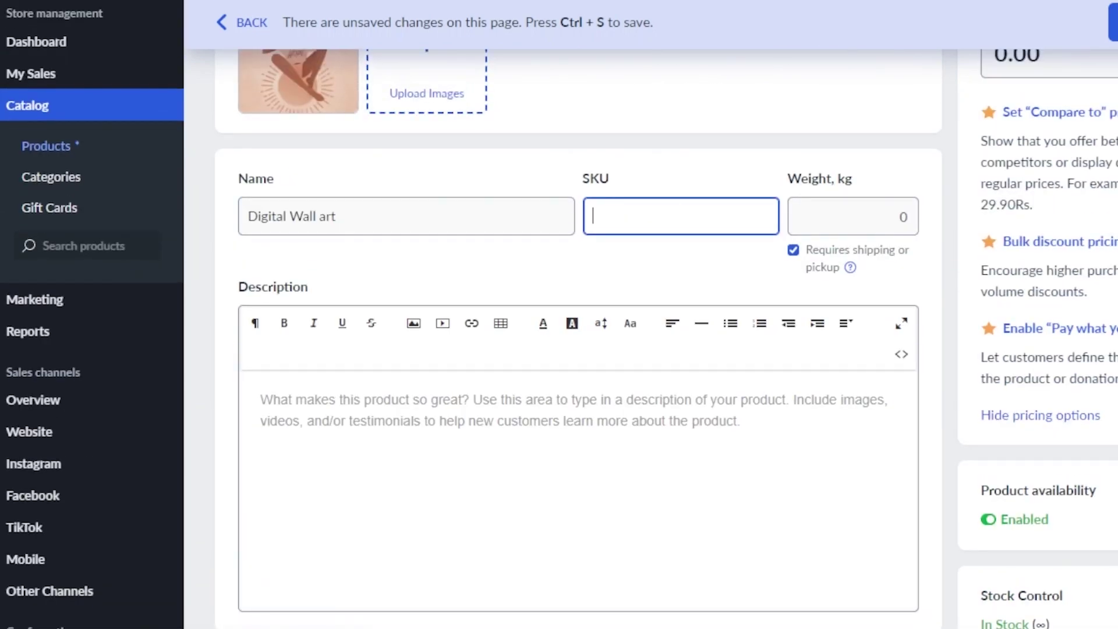
scroll(559, 314, "down", 2)
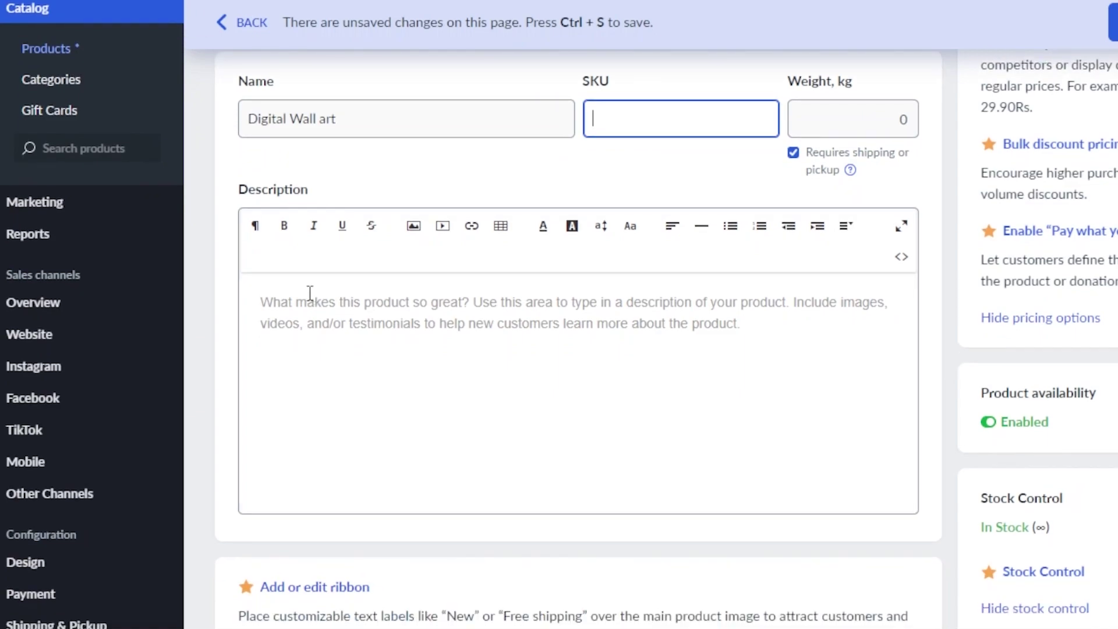
scroll(560, 314, "down", 5)
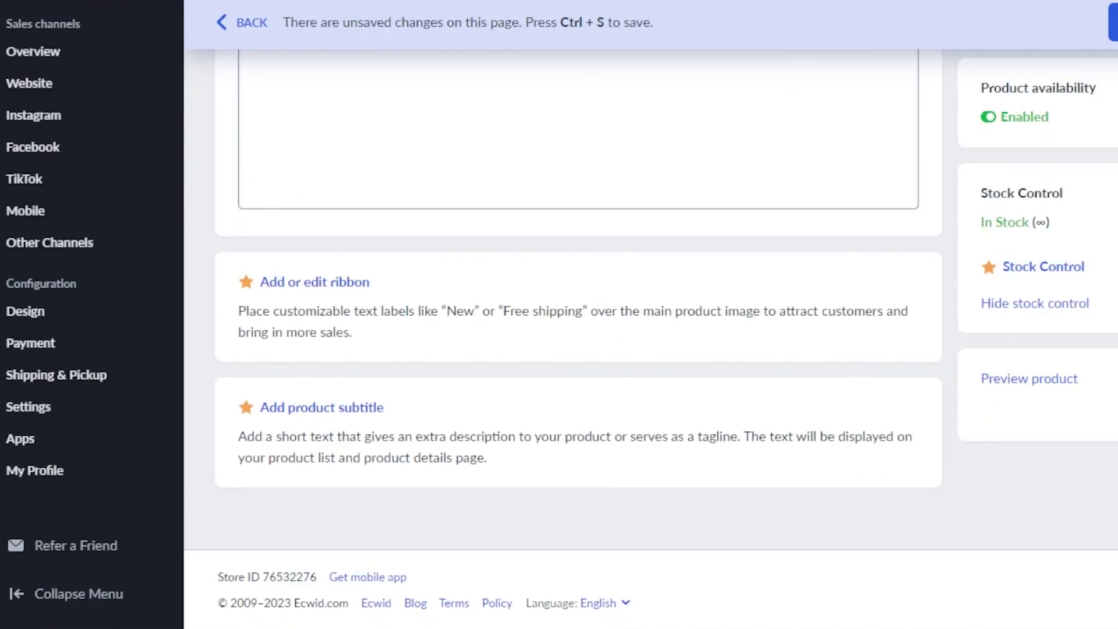
scroll(559, 314, "up", 10)
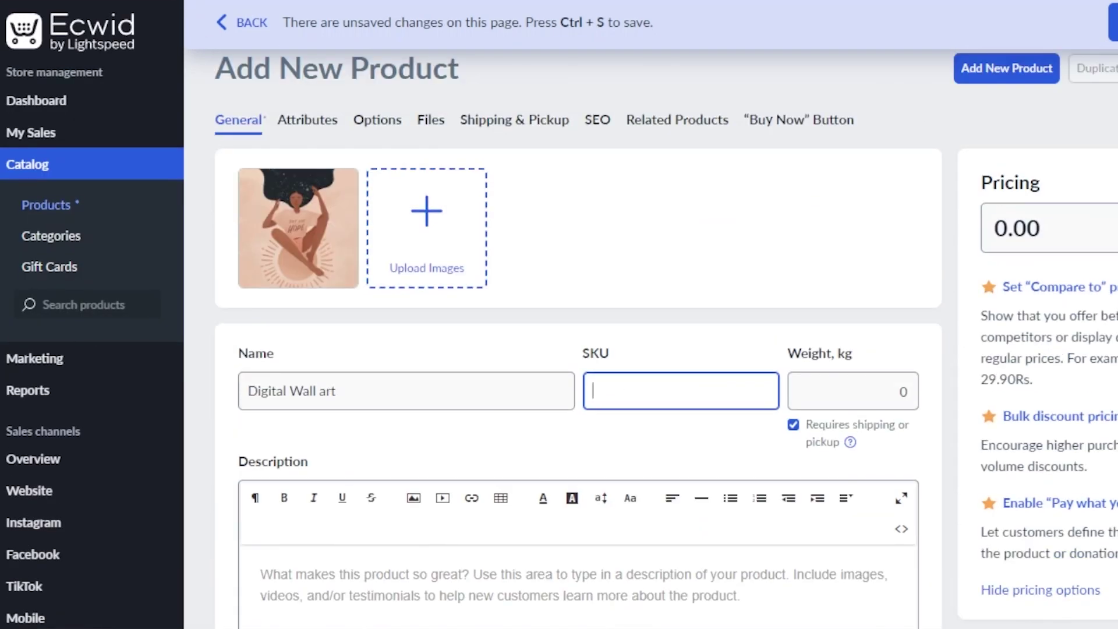
- Check the Attributes (UPC, Brand) and Options tabs, then view the Files tab's Sell Digital Goods section
left_click(314, 135)
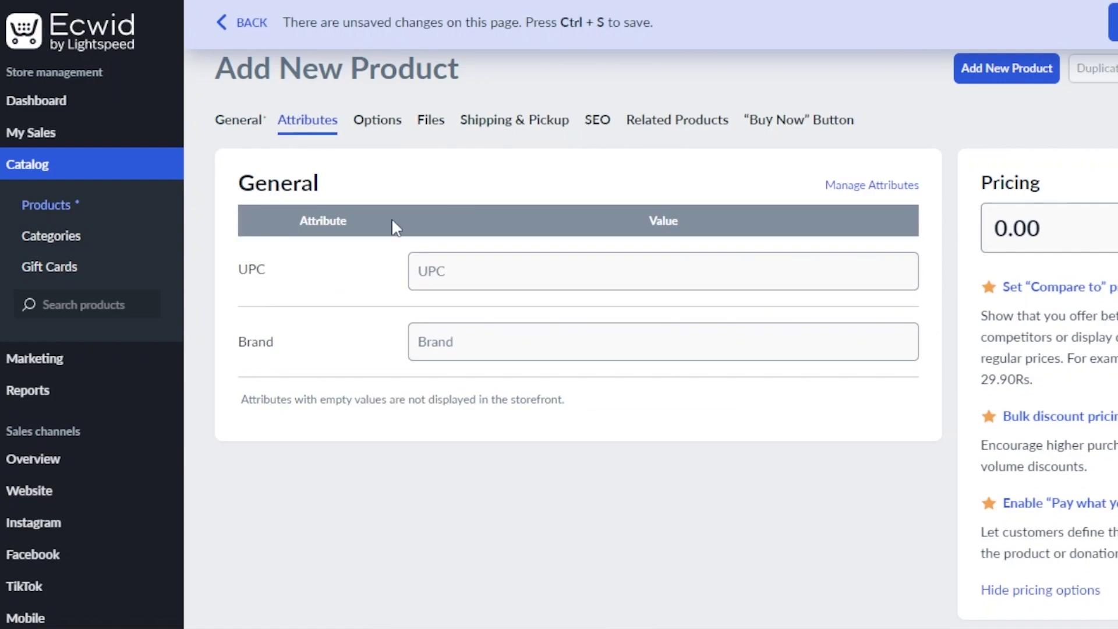
left_click(386, 132)
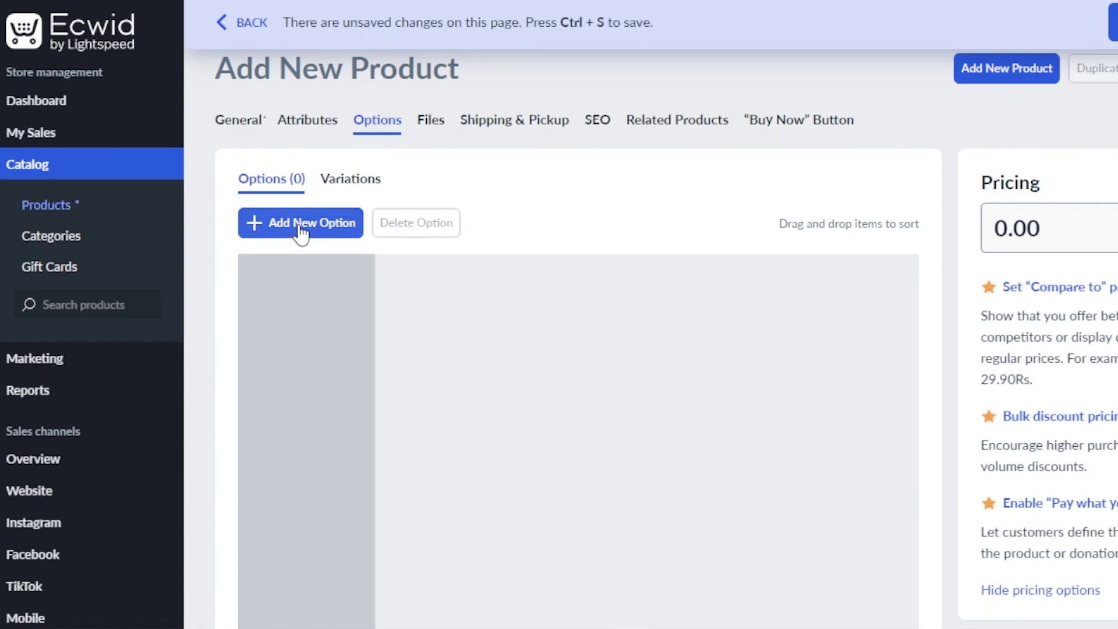
left_click(439, 123)
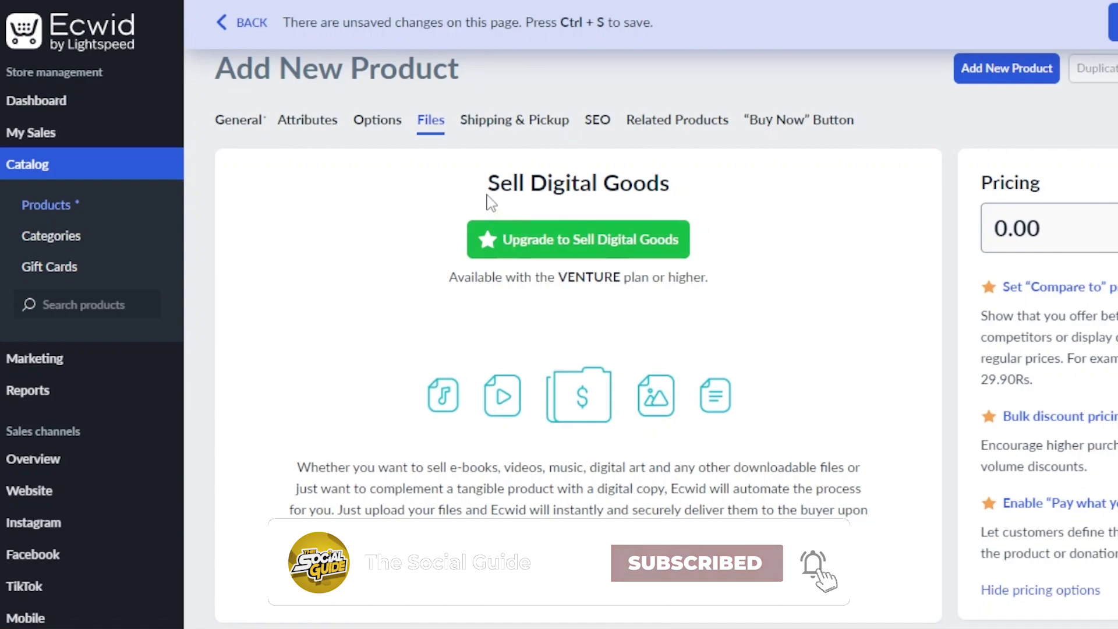
left_click_drag(487, 184, 697, 200)
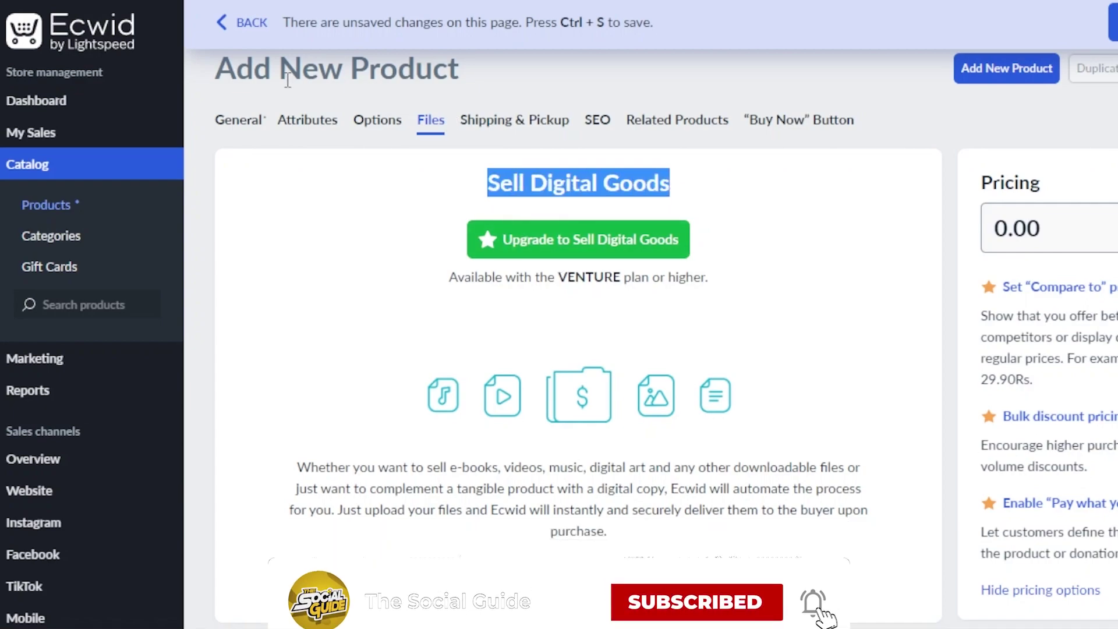
left_click(240, 130)
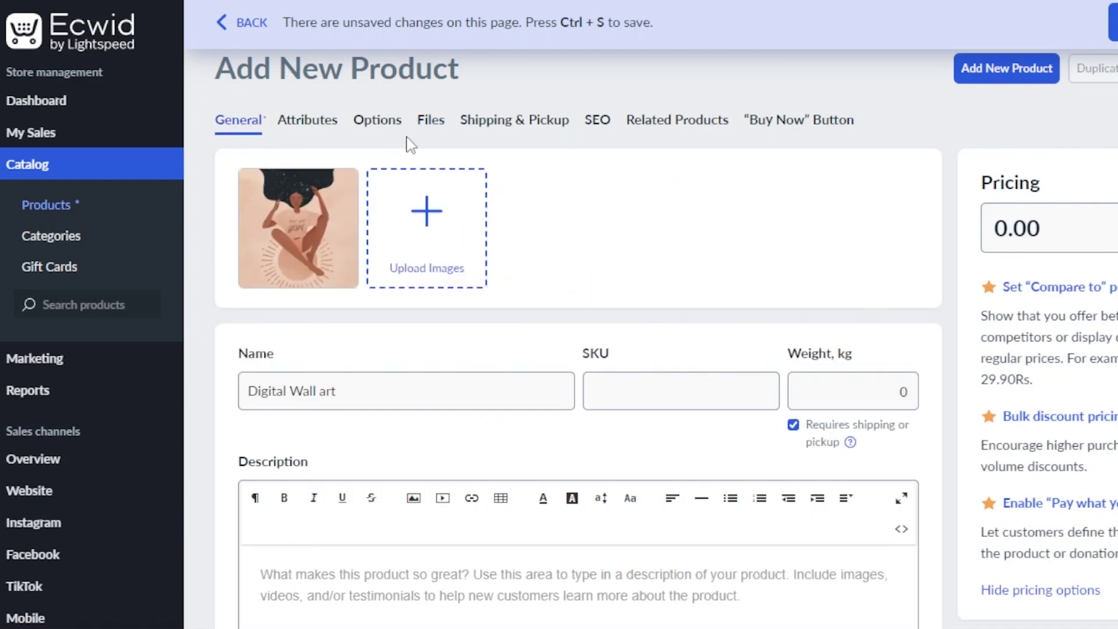
left_click(428, 125)
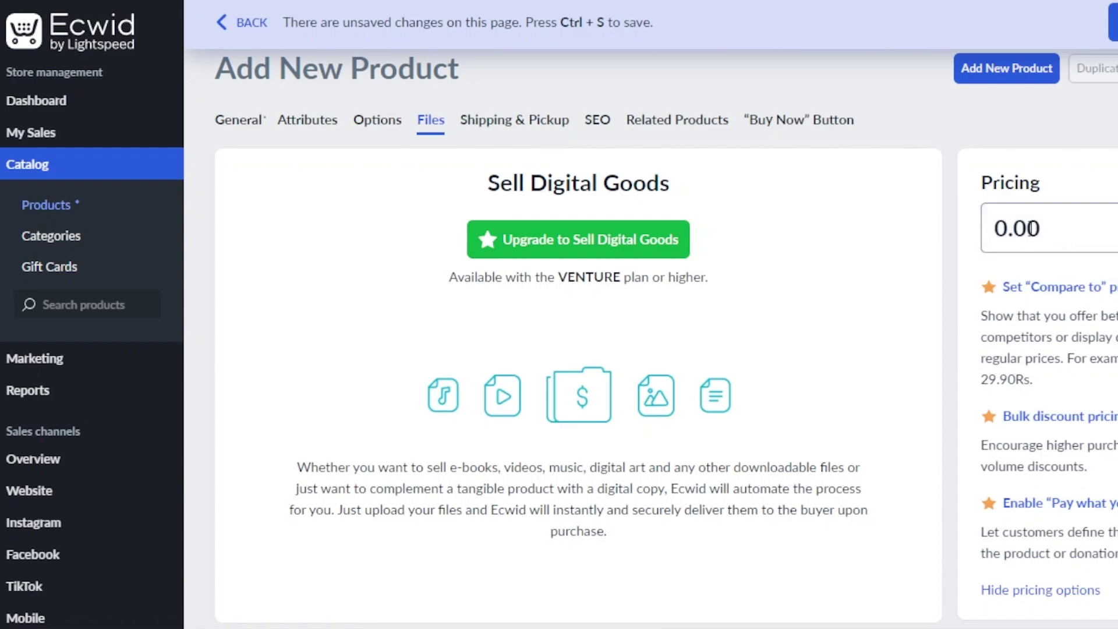
left_click(1005, 239)
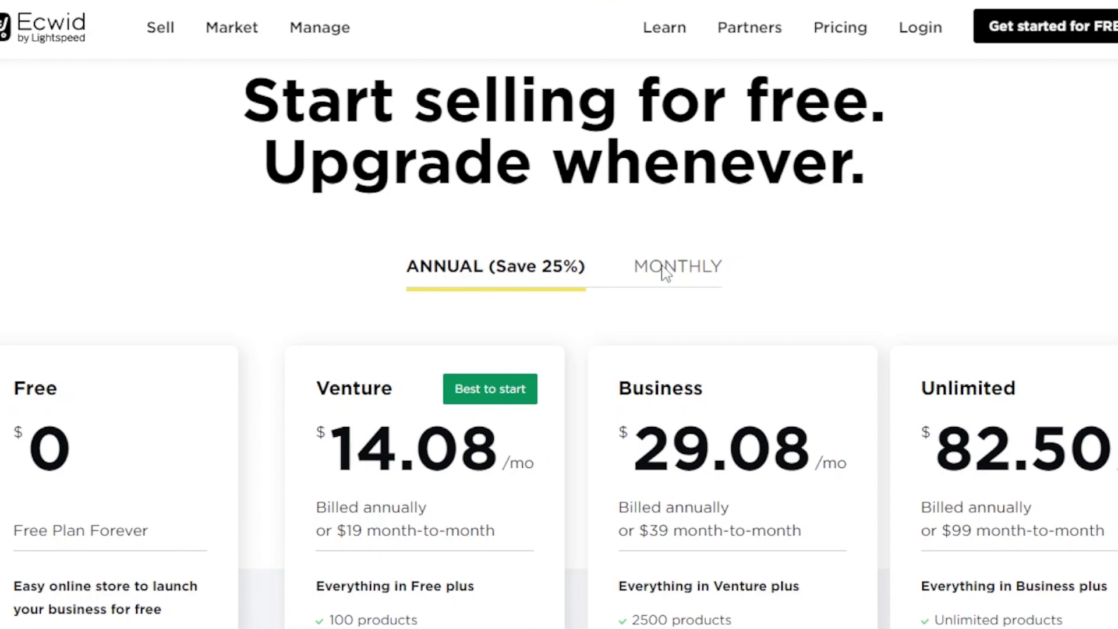
scroll(559, 343, "down", 3)
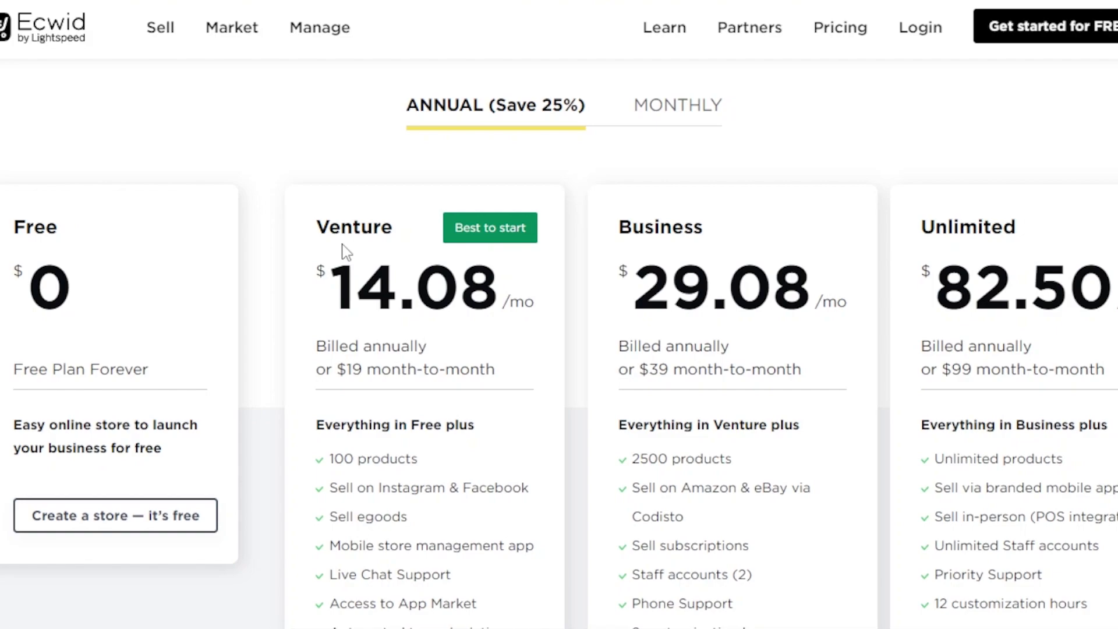
left_click_drag(335, 516, 423, 524)
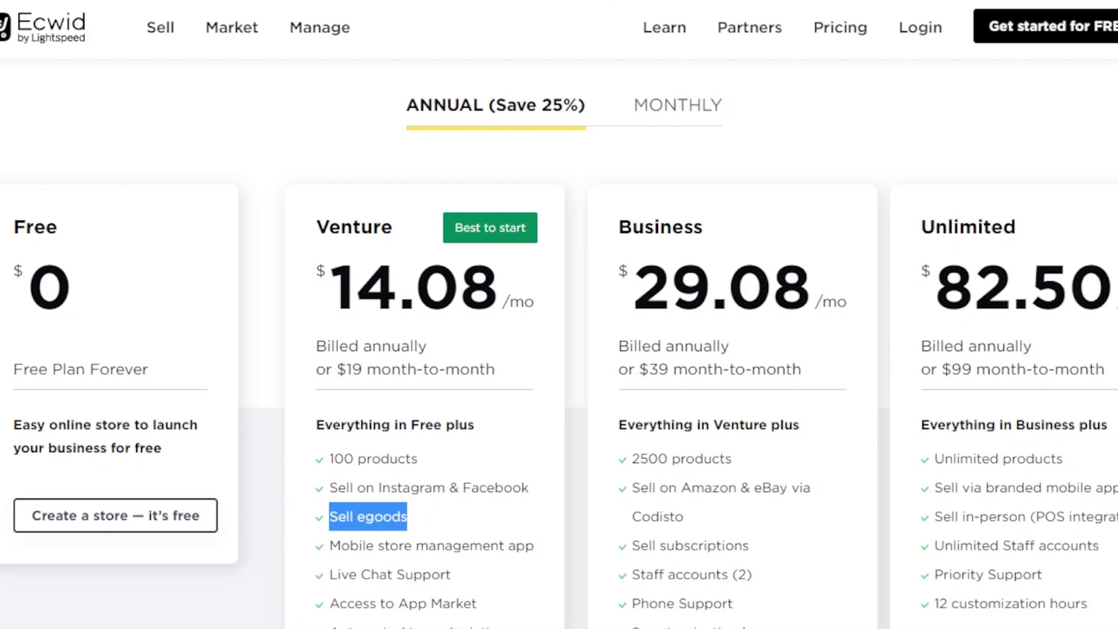
scroll(559, 349, "down", 6)
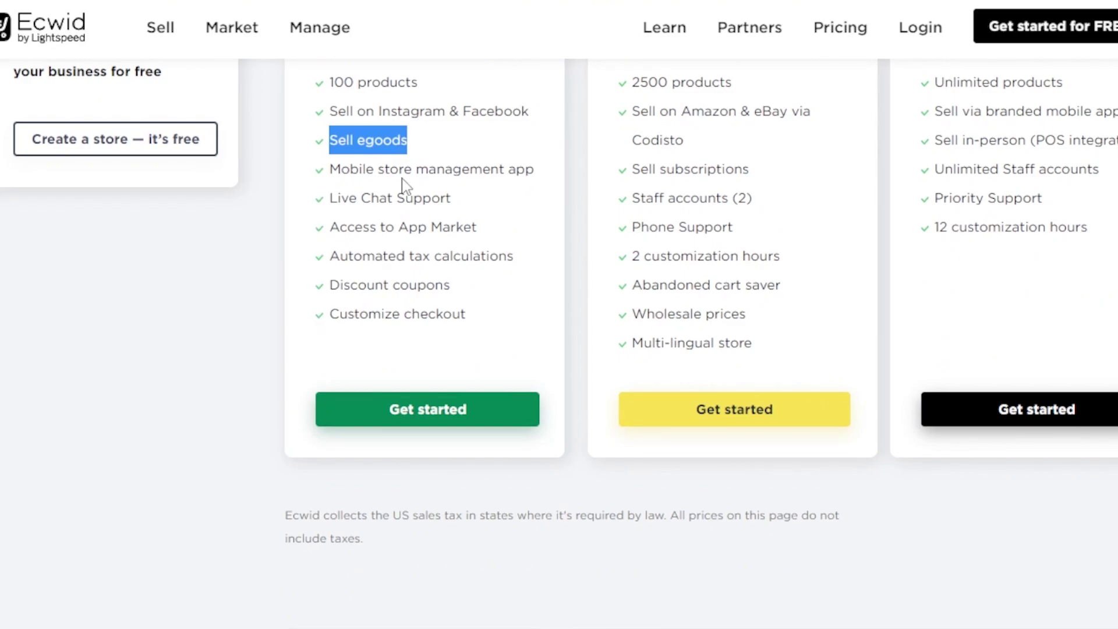
scroll(559, 314, "up", 15)
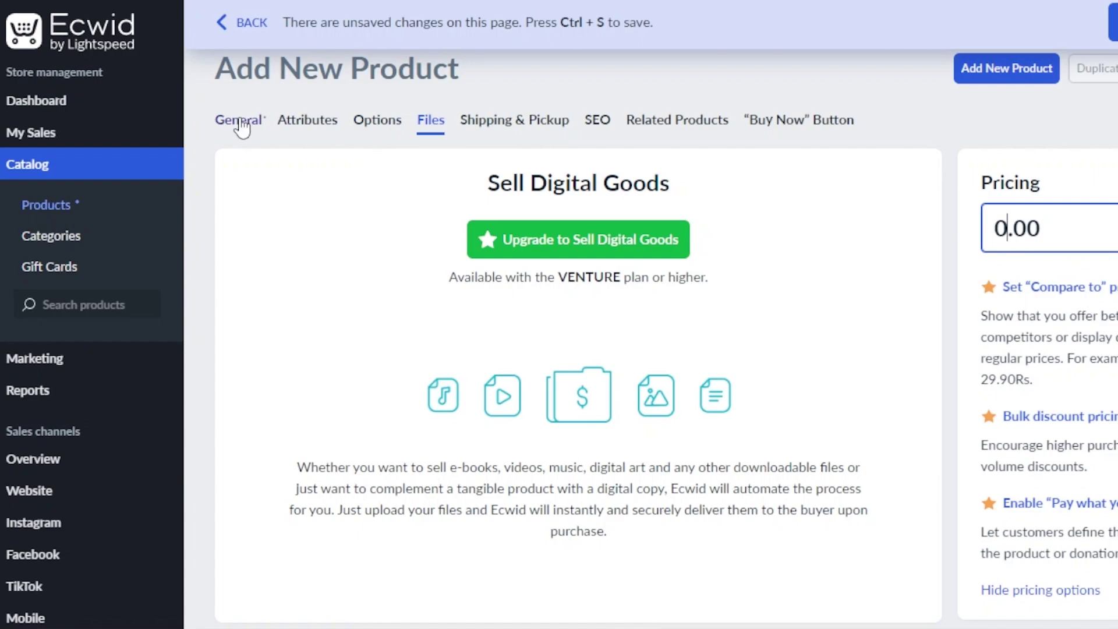
left_click(502, 123)
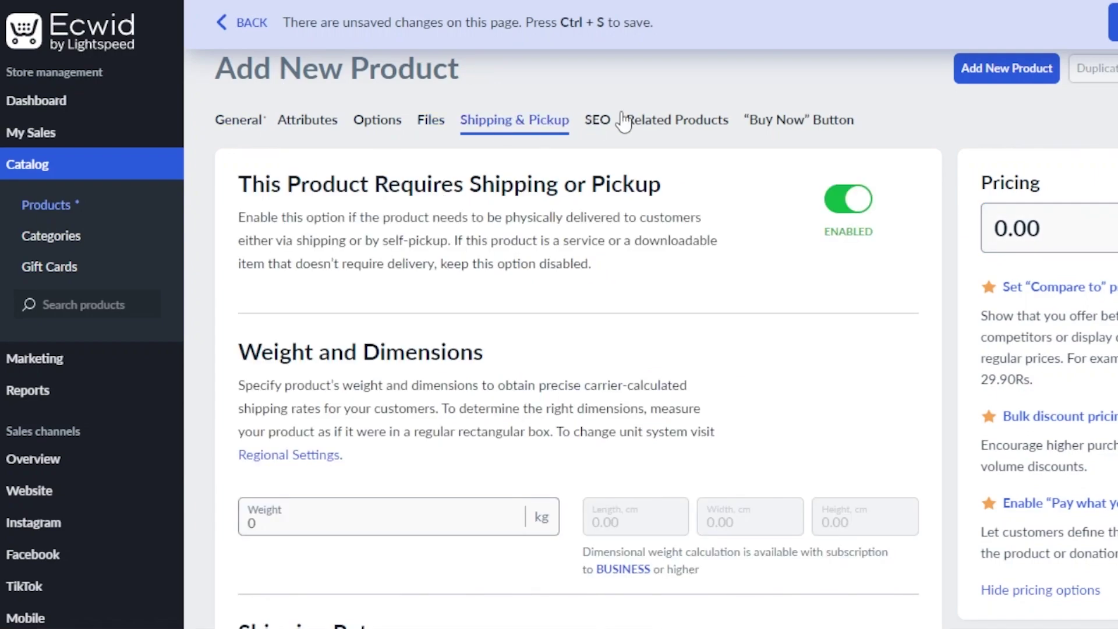
left_click(609, 124)
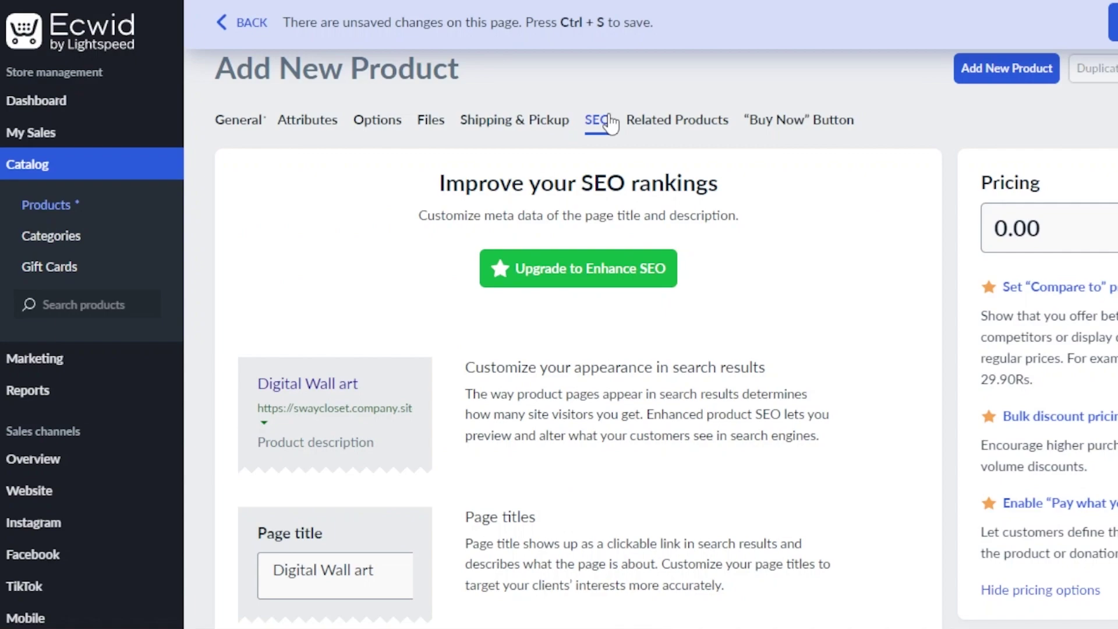
left_click(675, 138)
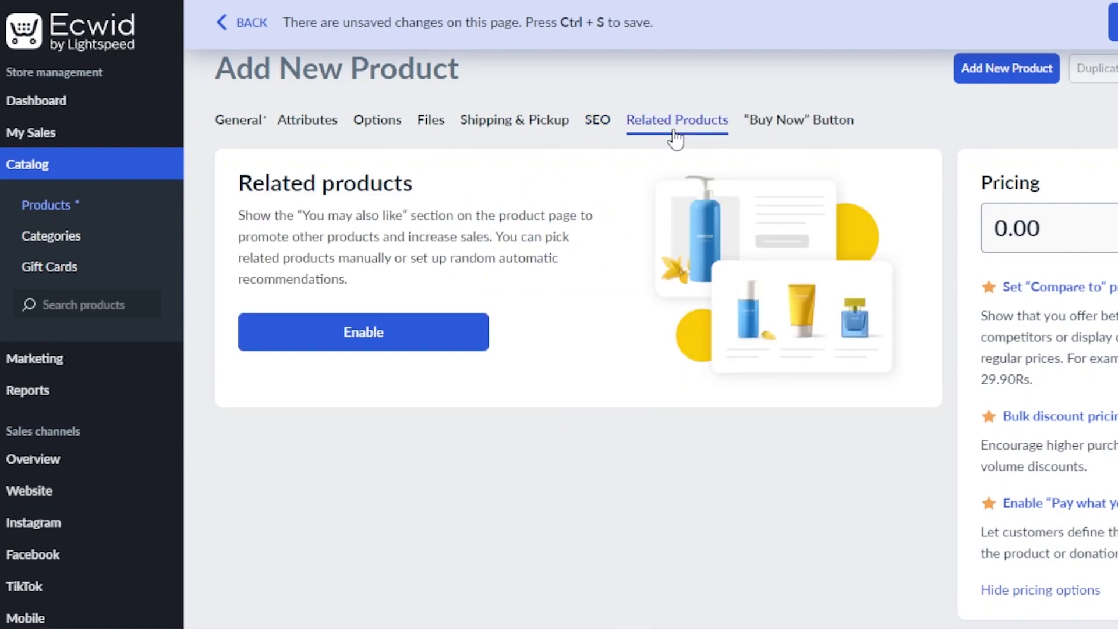
left_click(781, 138)
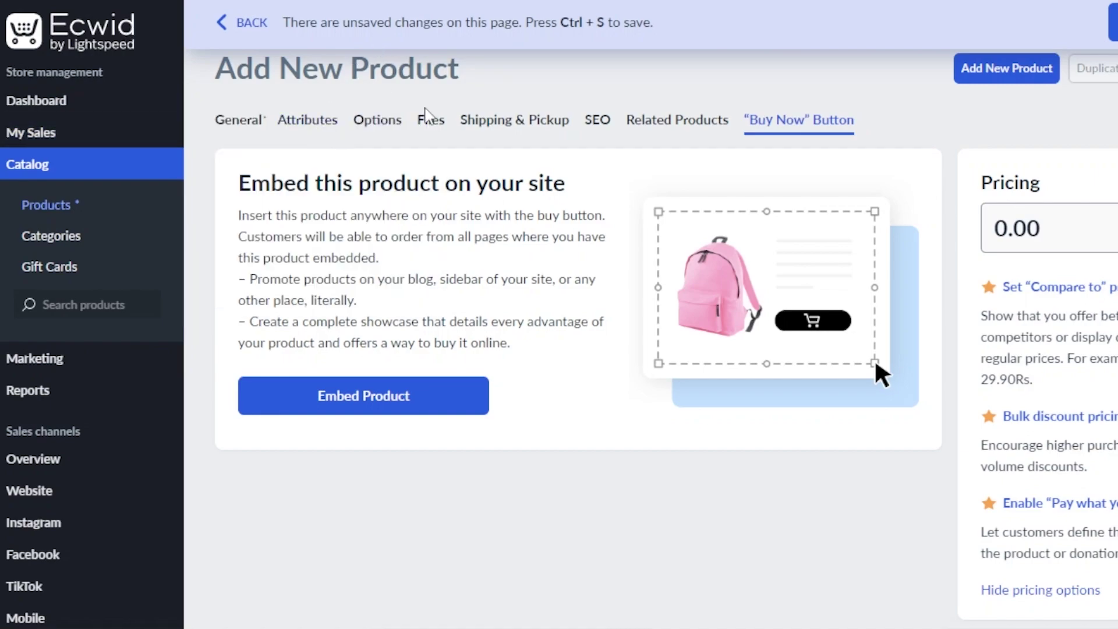
left_click(426, 125)
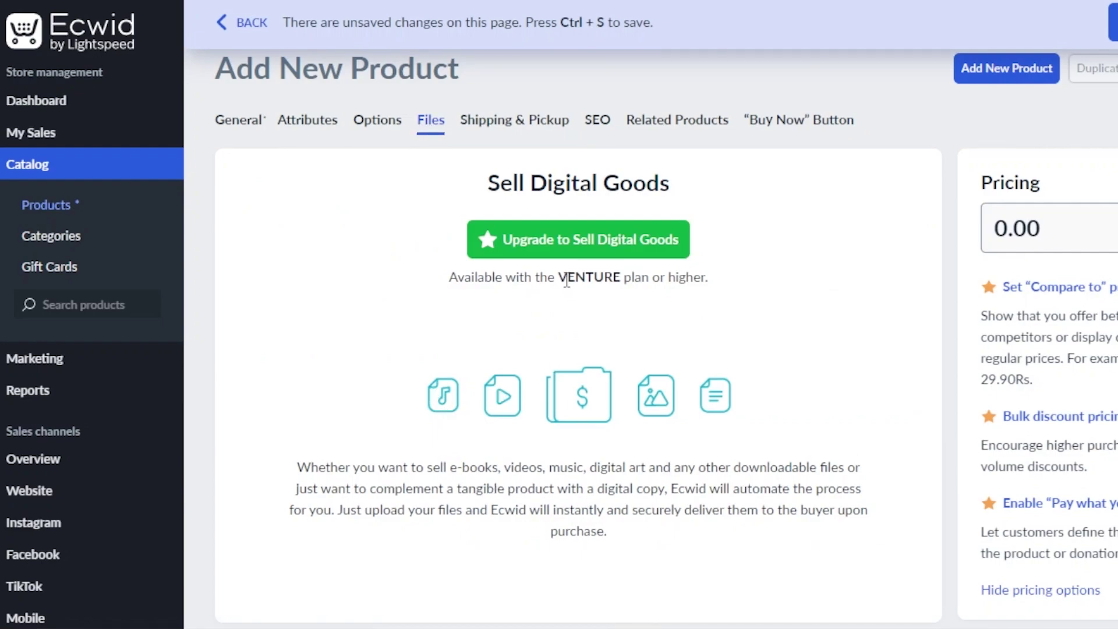
- Go to My Sales > Orders, discarding the unsaved product by leaving the page
left_click(65, 108)
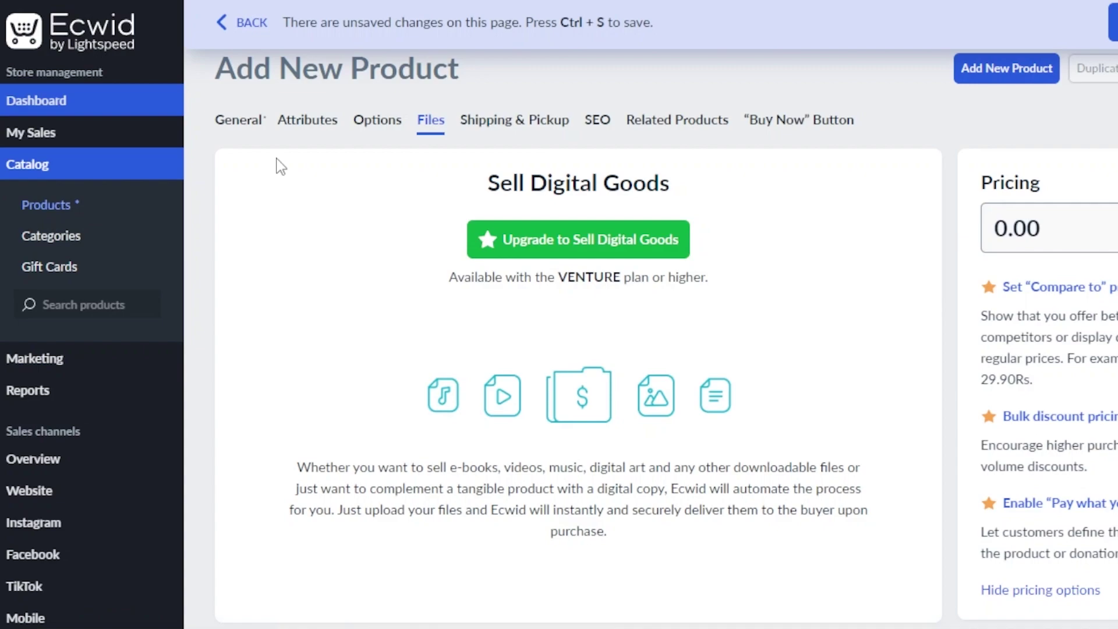
mouse_move(70, 131)
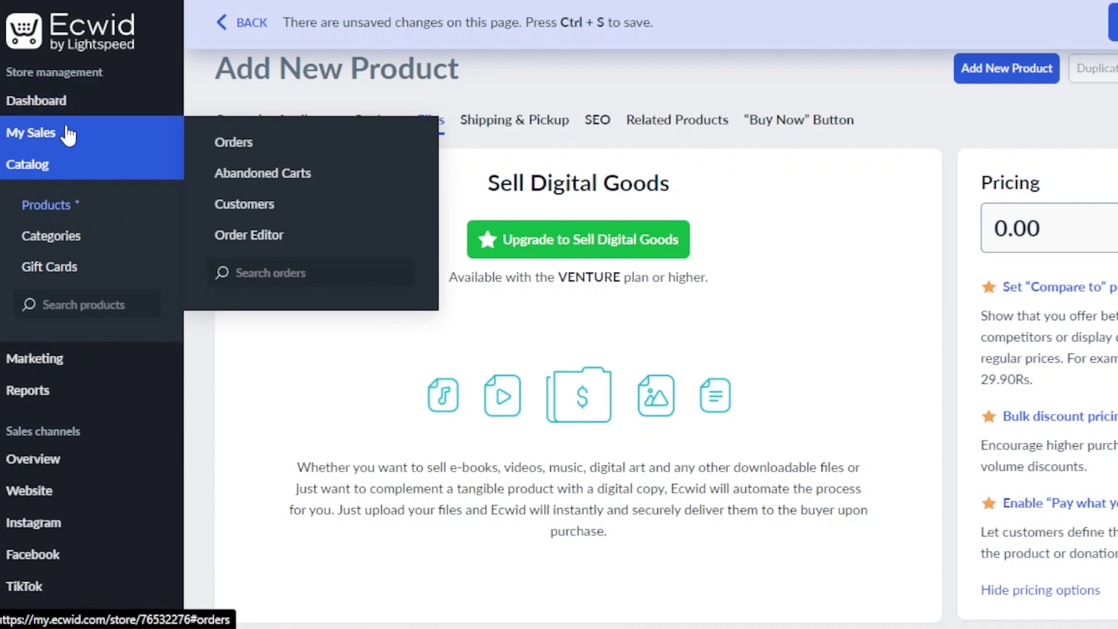
left_click(236, 144)
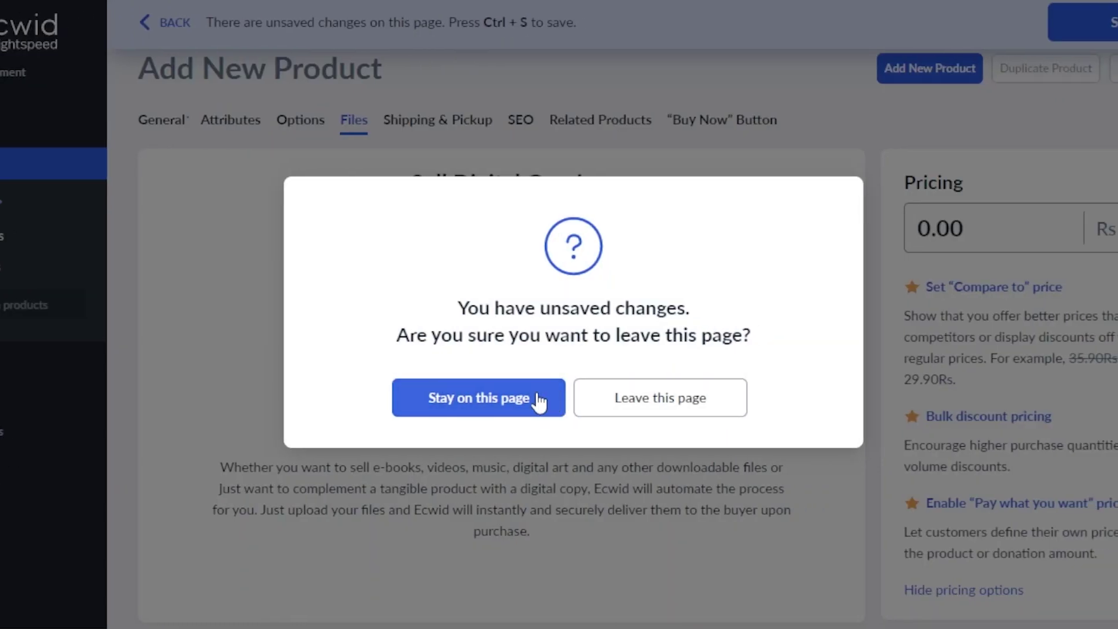
left_click(672, 424)
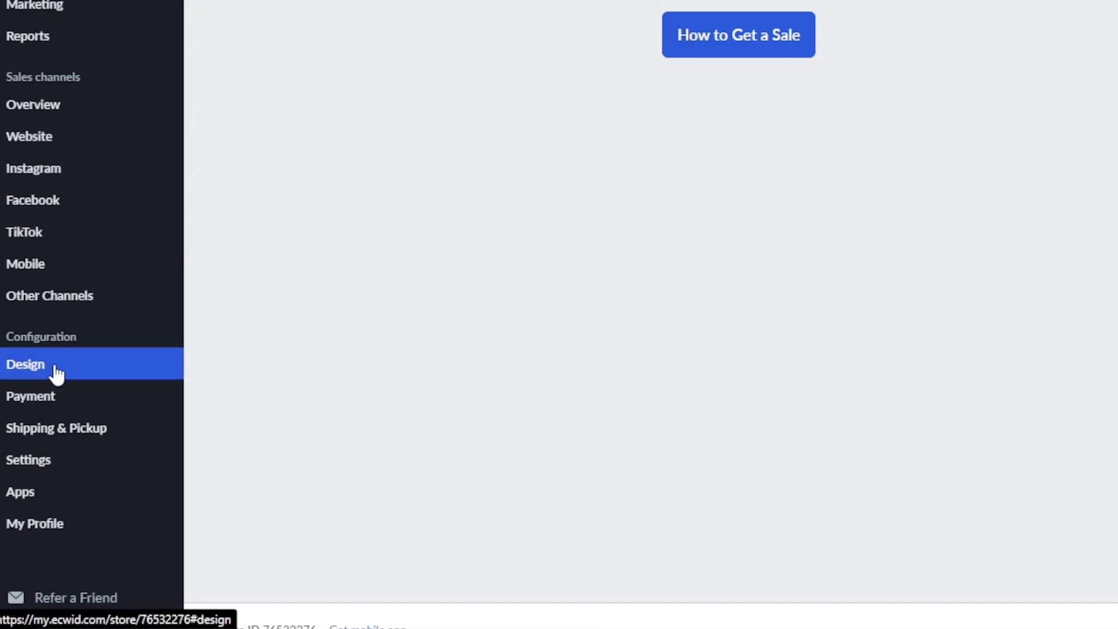
- Open Payment settings and scroll down to the available payment methods
left_click(50, 404)
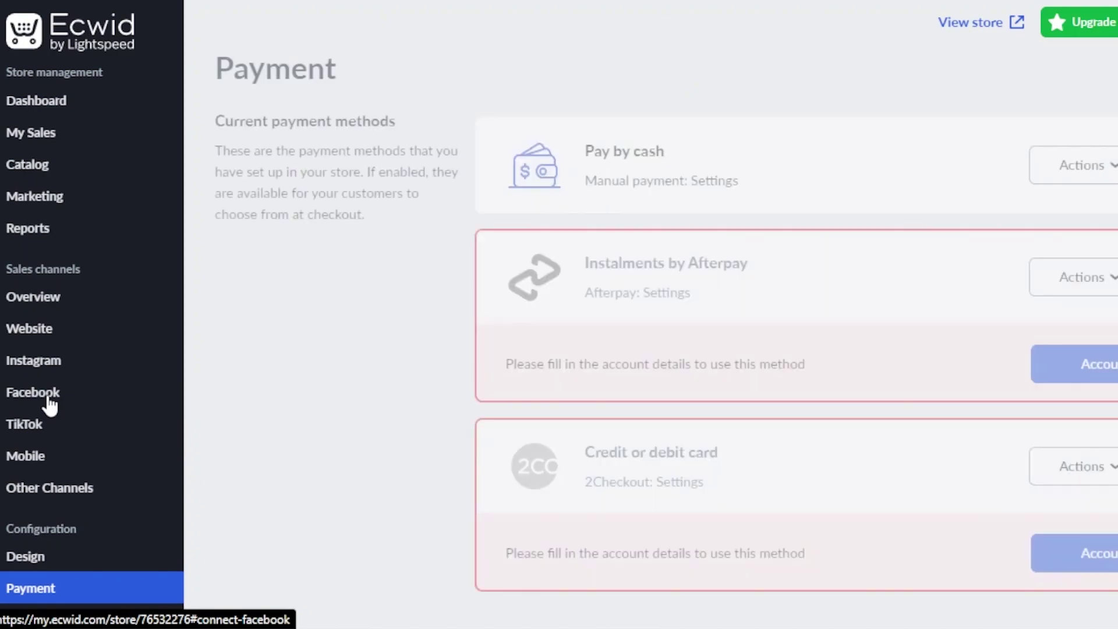
mouse_move(29, 328)
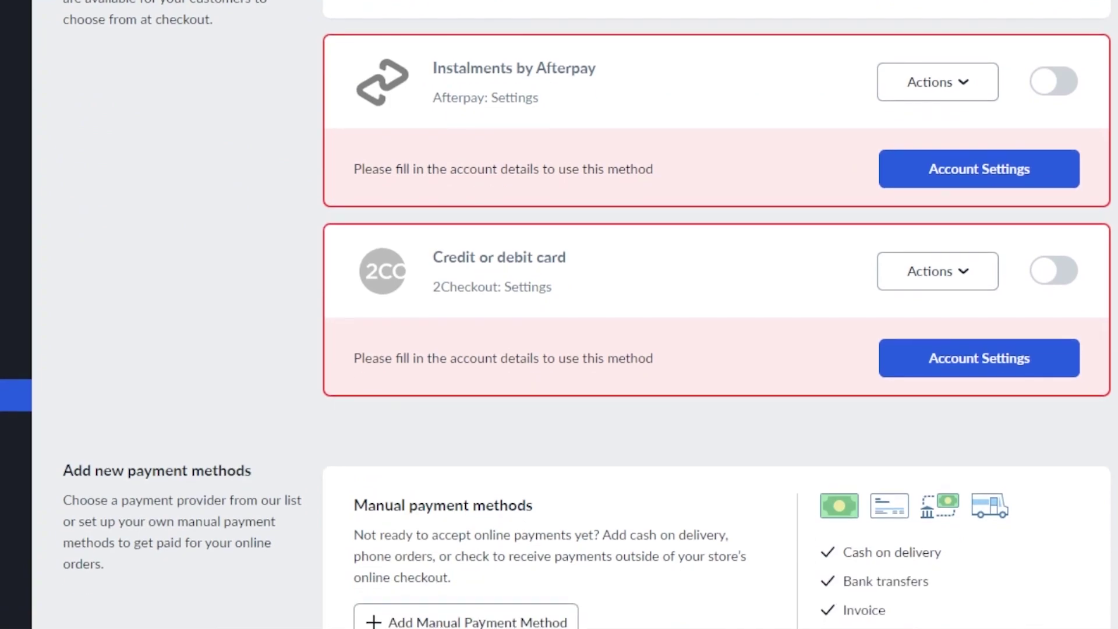
scroll(716, 315, "up", 3)
scroll(717, 315, "down", 8)
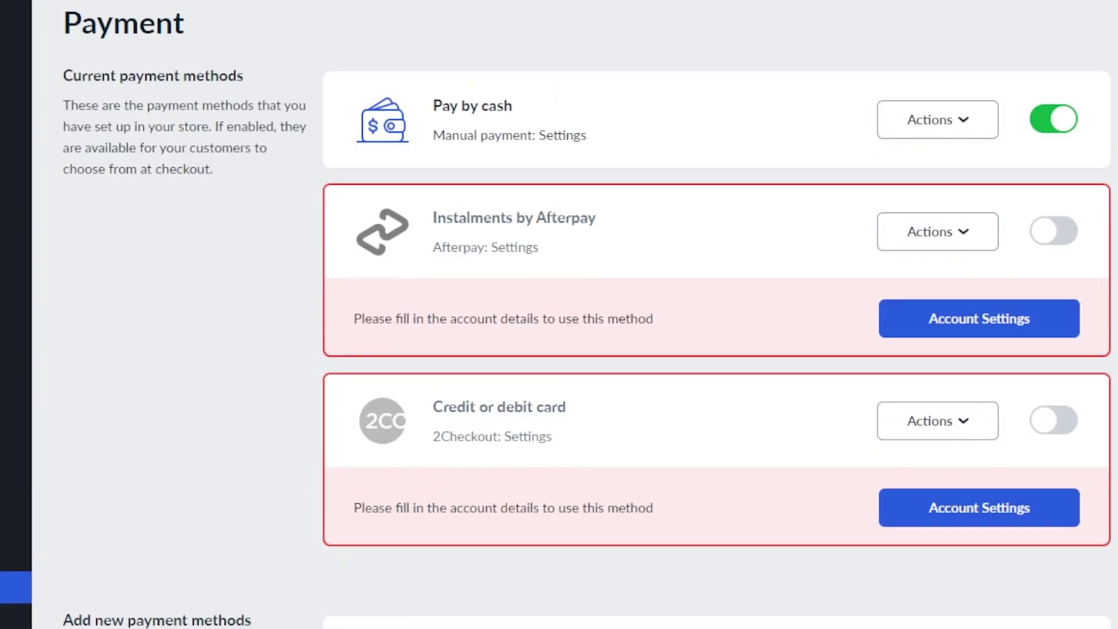
scroll(617, 195, "down", 2)
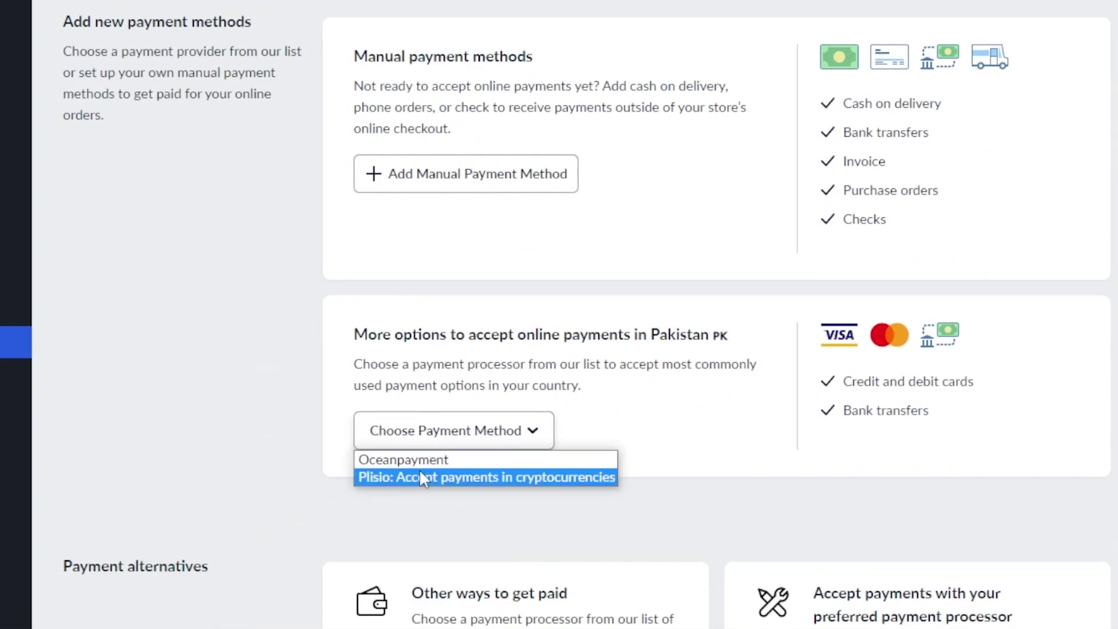
scroll(727, 437, "down", 3)
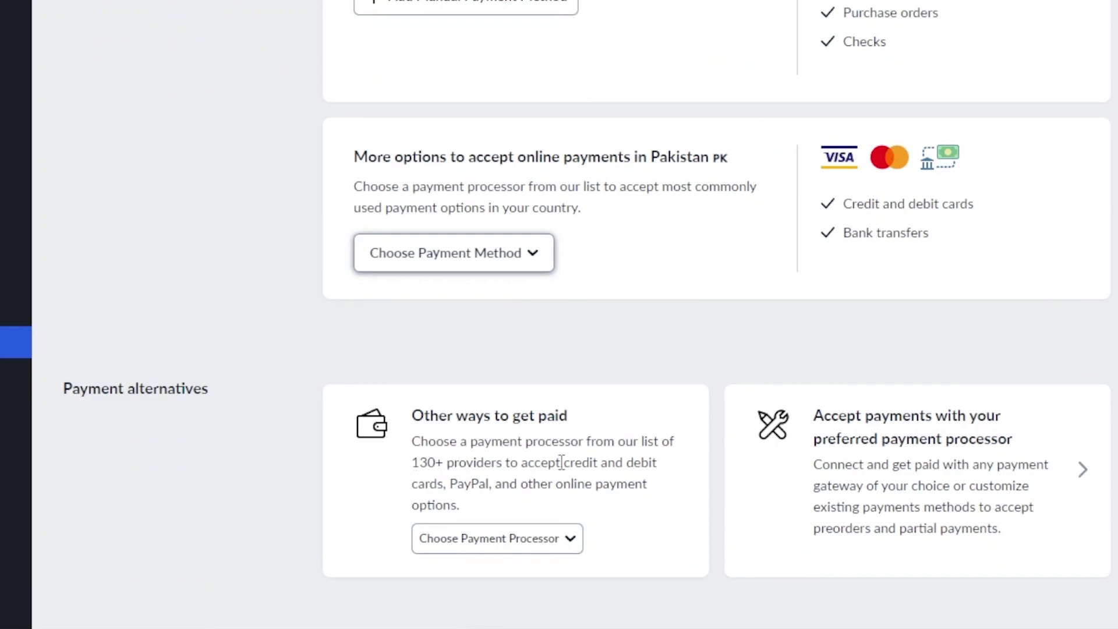
left_click(507, 543)
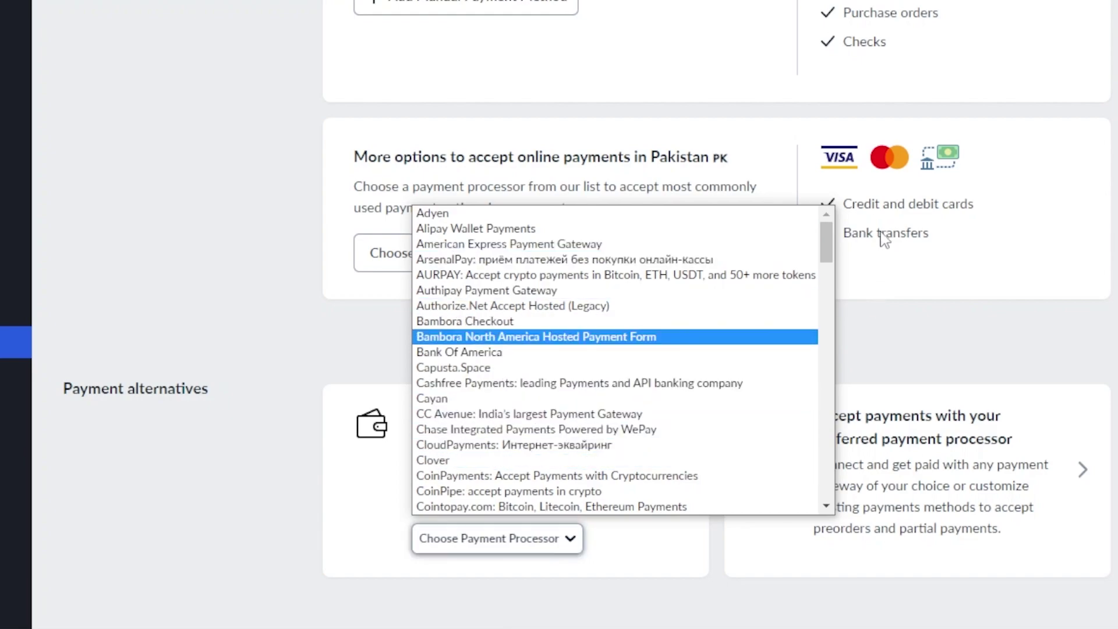
left_click_drag(826, 245, 838, 340)
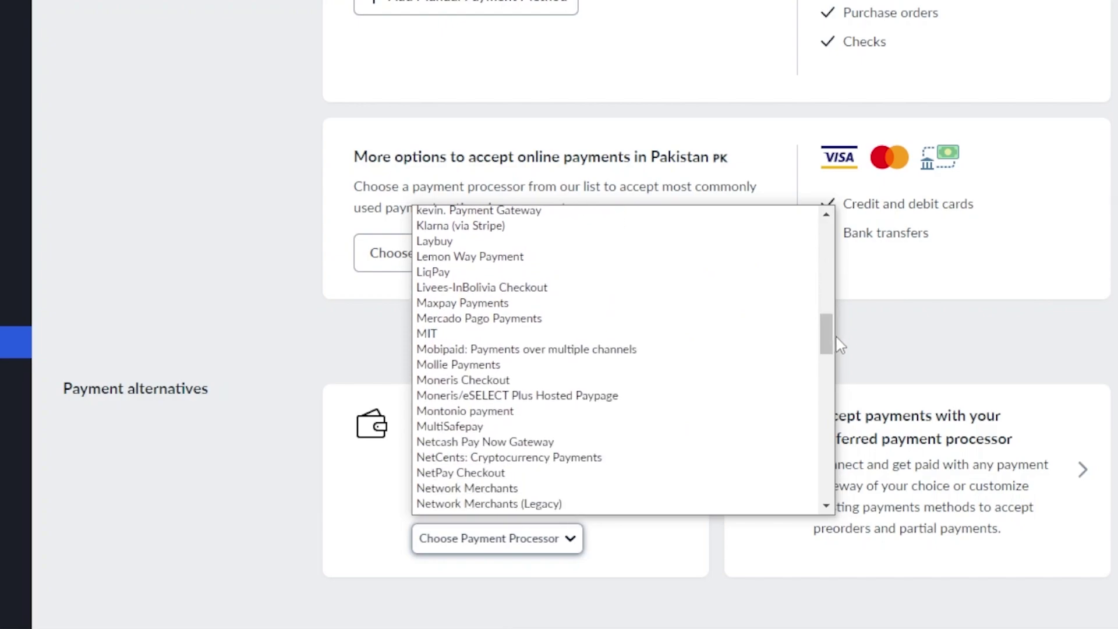
left_click(836, 348)
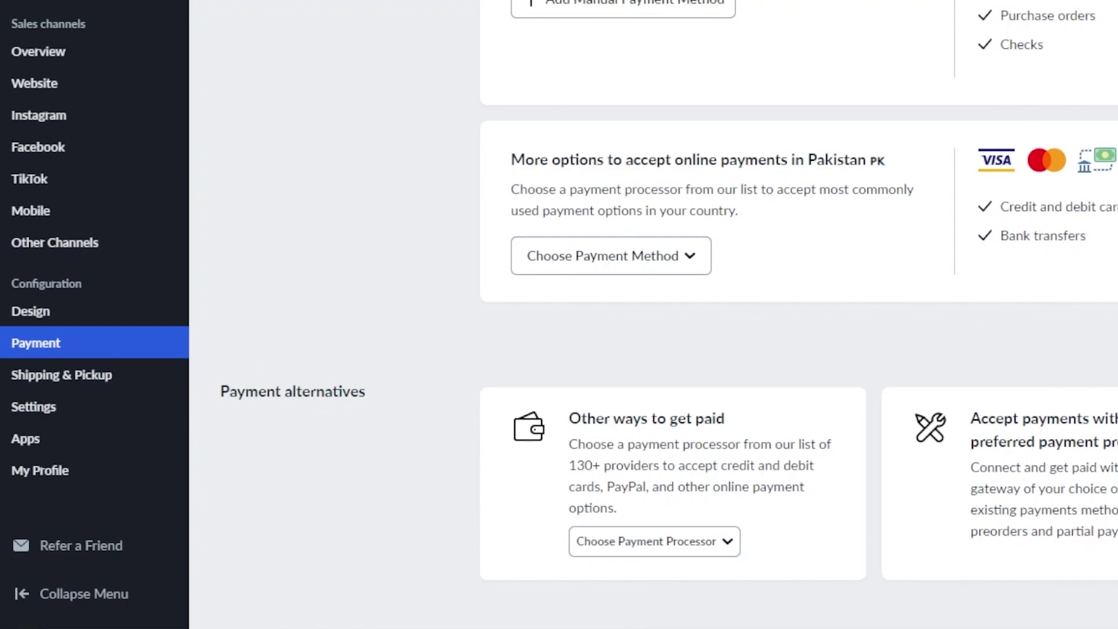
scroll(641, 350, "up", 12)
scroll(641, 349, "down", 8)
scroll(640, 349, "up", 8)
mouse_move(132, 147)
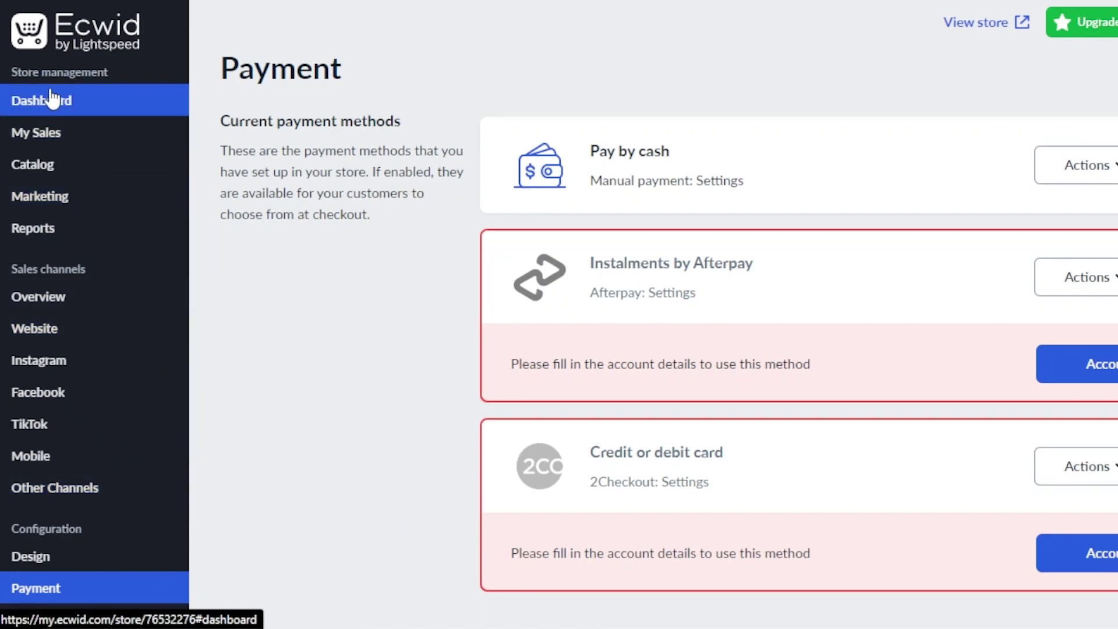
- Return to the store dashboard from the sidebar
mouse_move(29, 204)
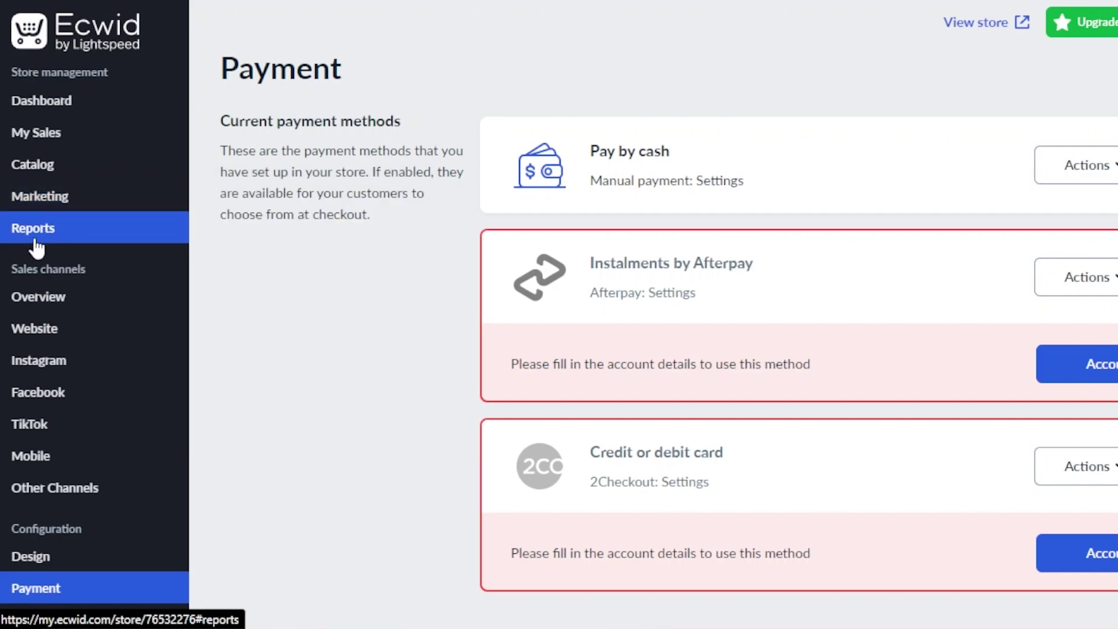
left_click(74, 116)
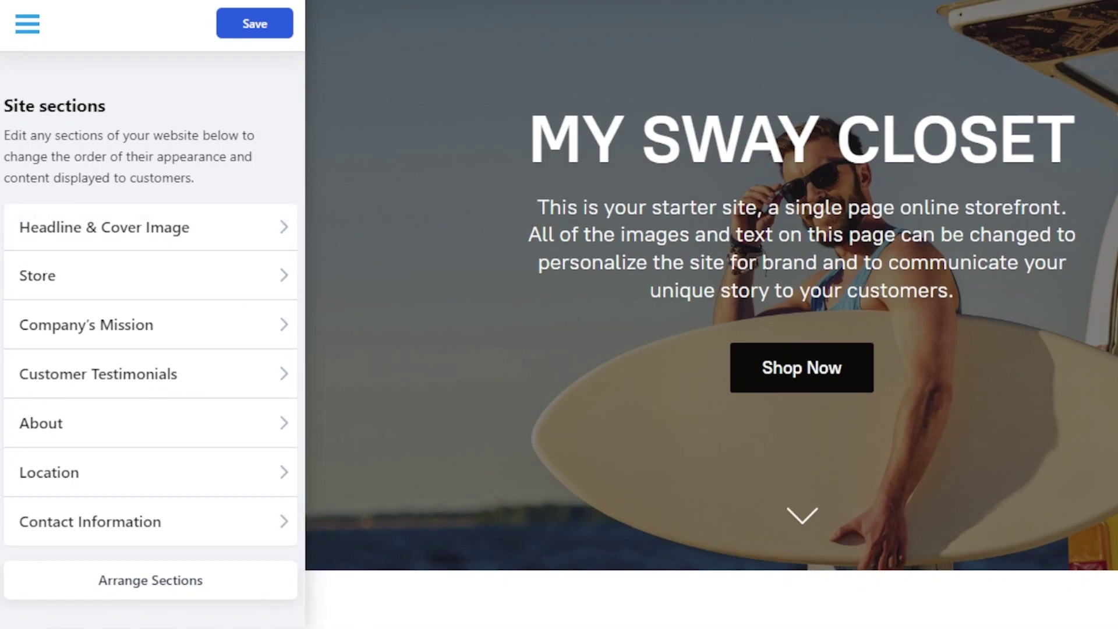
scroll(719, 314, "down", 10)
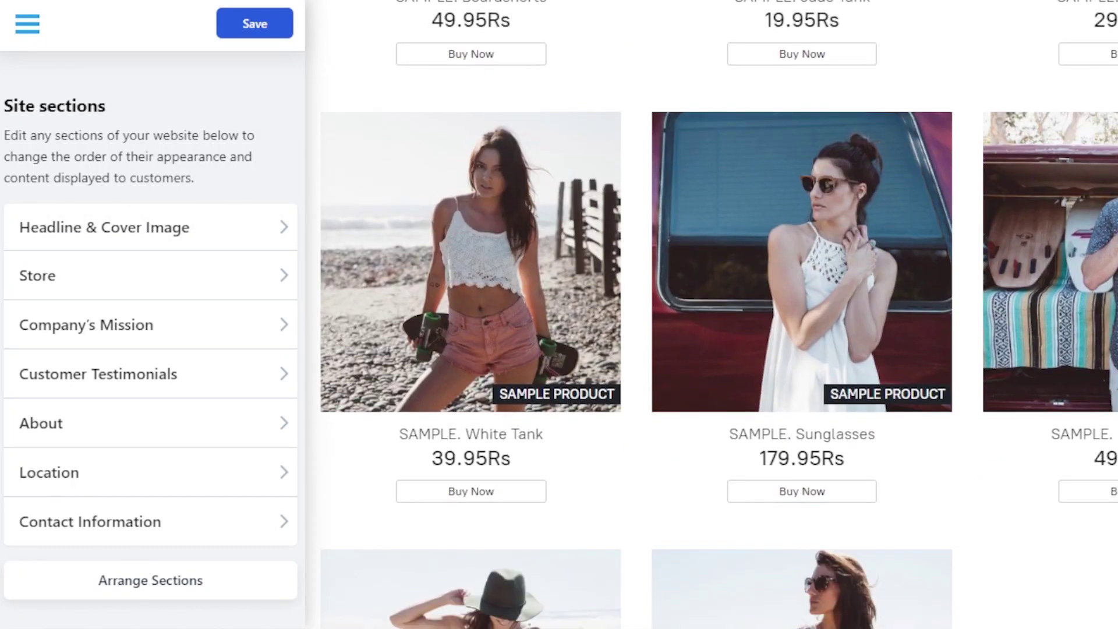
scroll(712, 315, "down", 8)
scroll(712, 314, "down", 15)
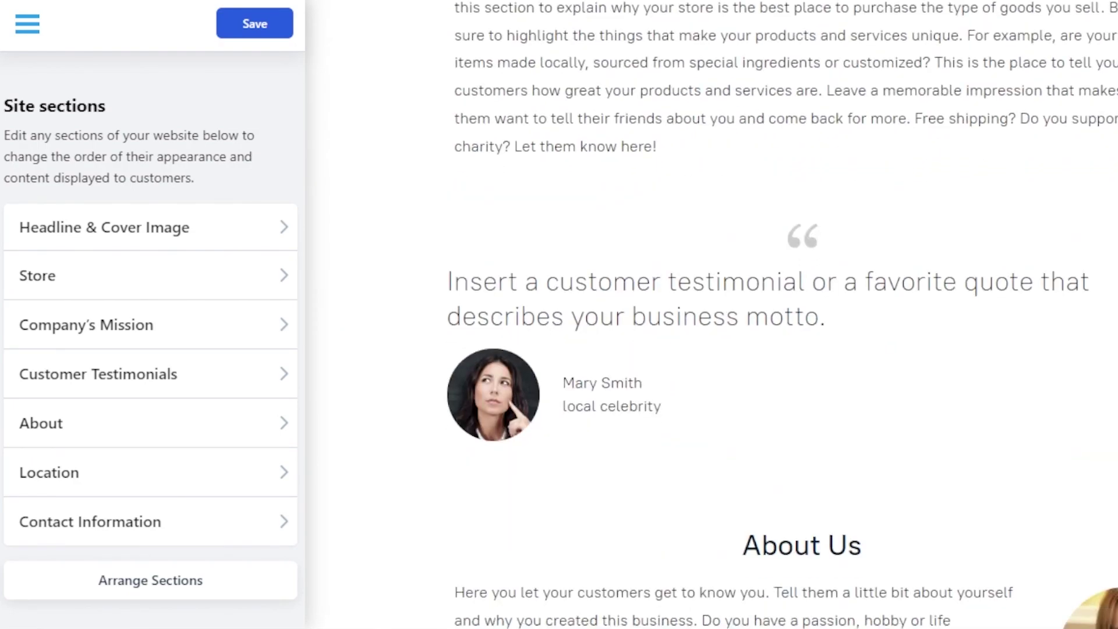
scroll(712, 314, "up", 5)
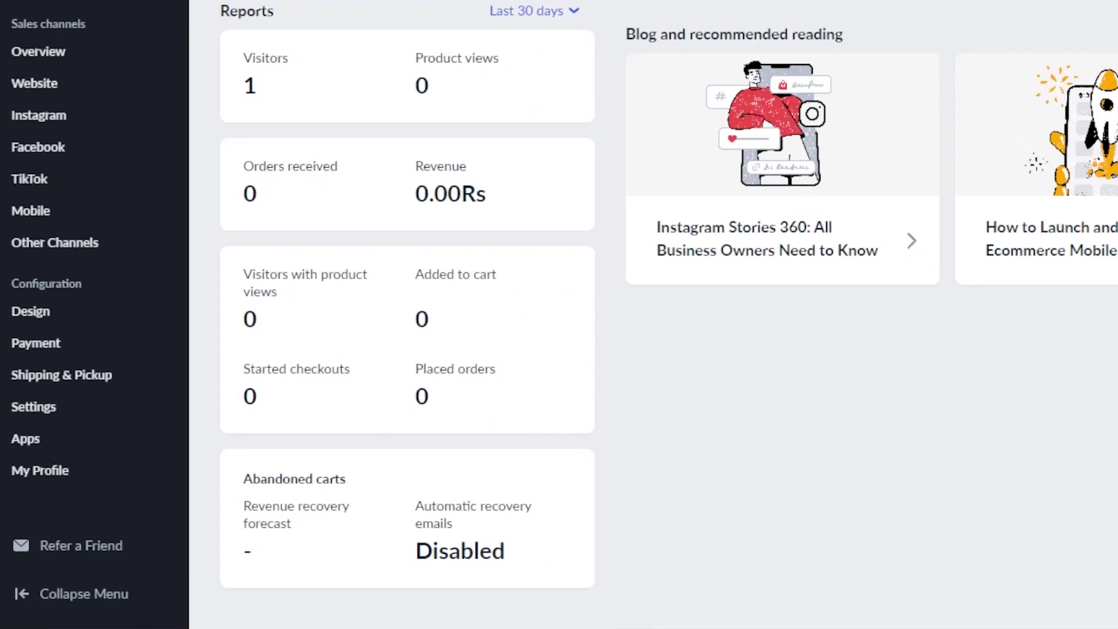
scroll(652, 315, "up", 8)
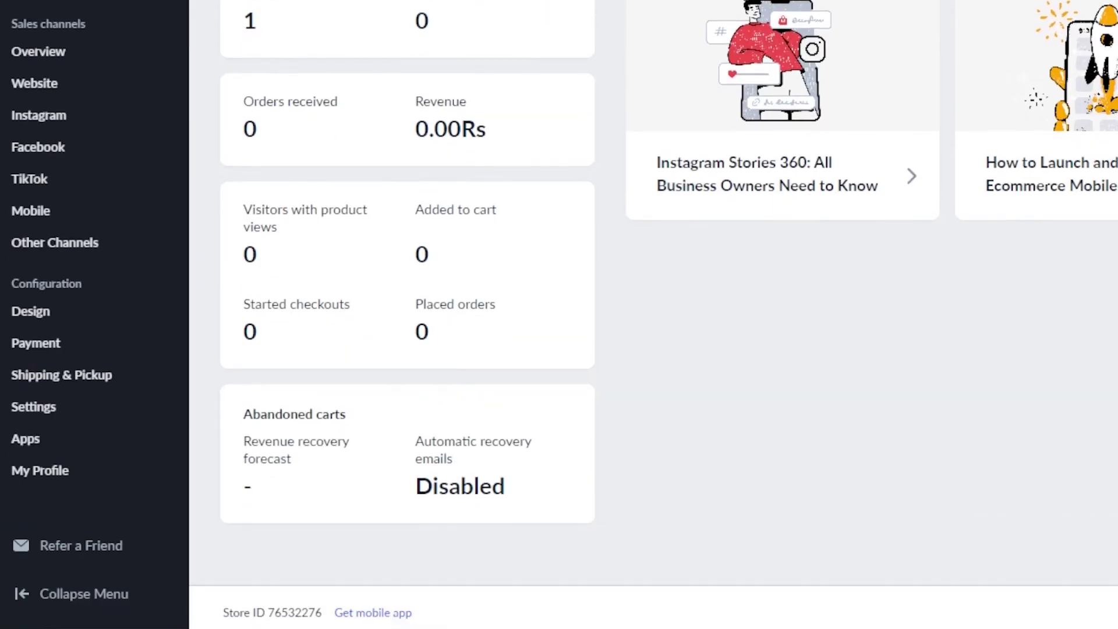
scroll(653, 314, "up", 8)
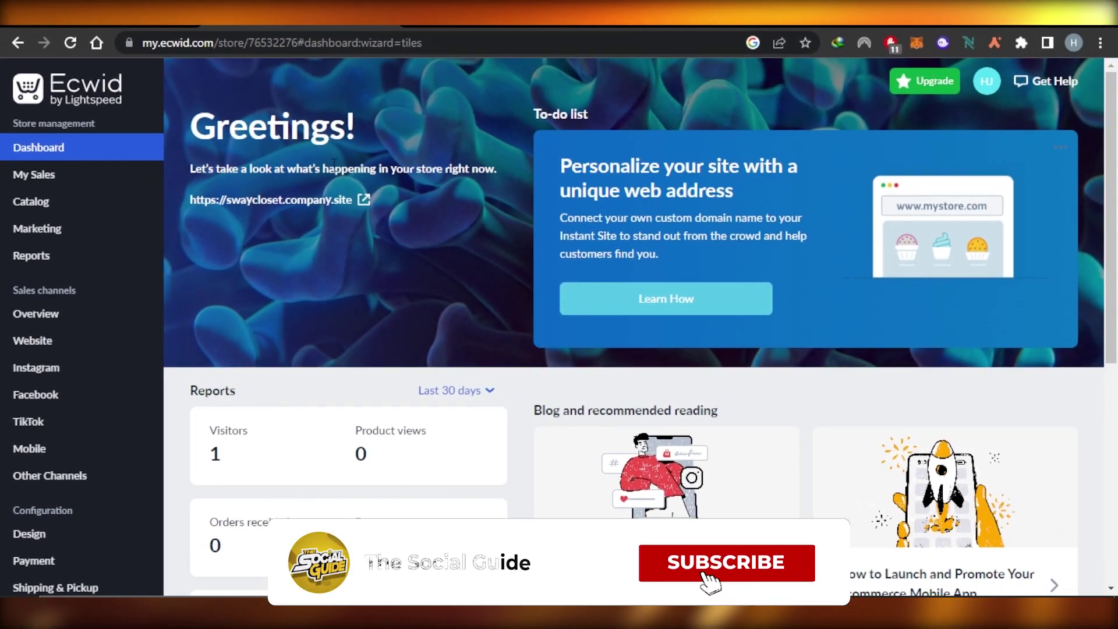